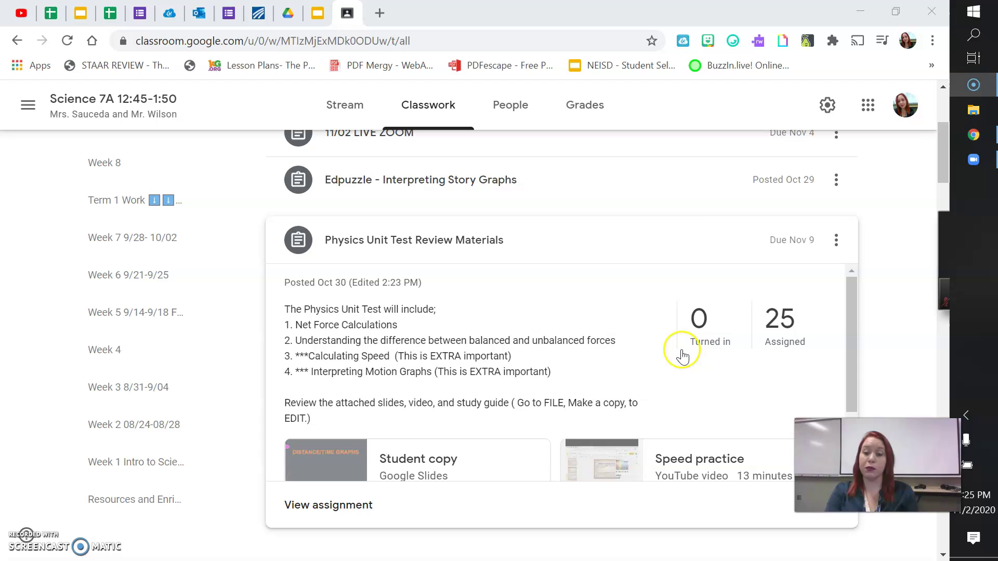
Scroll the assignment details down to show the two slide decks, video and study guide cards
drag(850, 314, 849, 372)
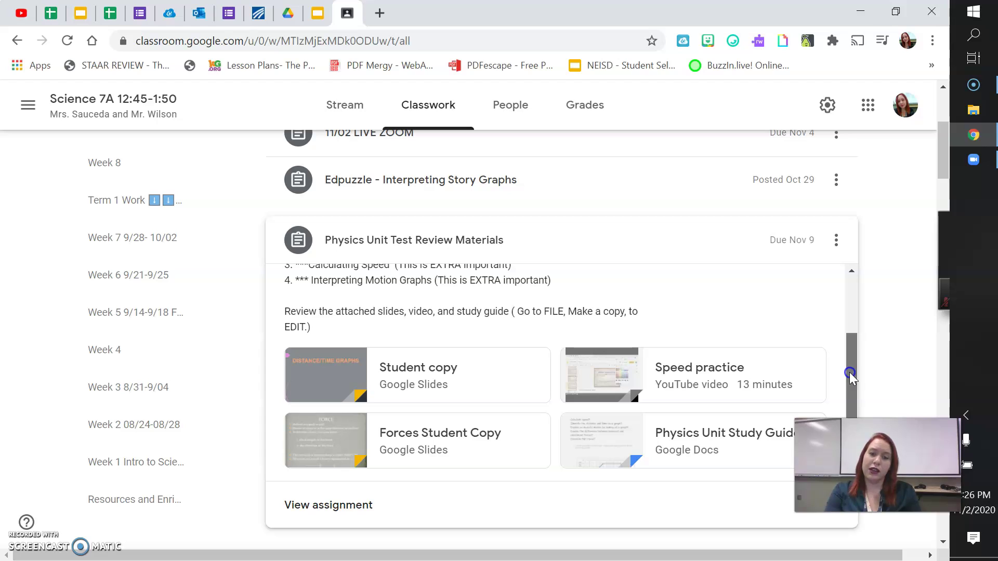
drag(850, 377, 850, 383)
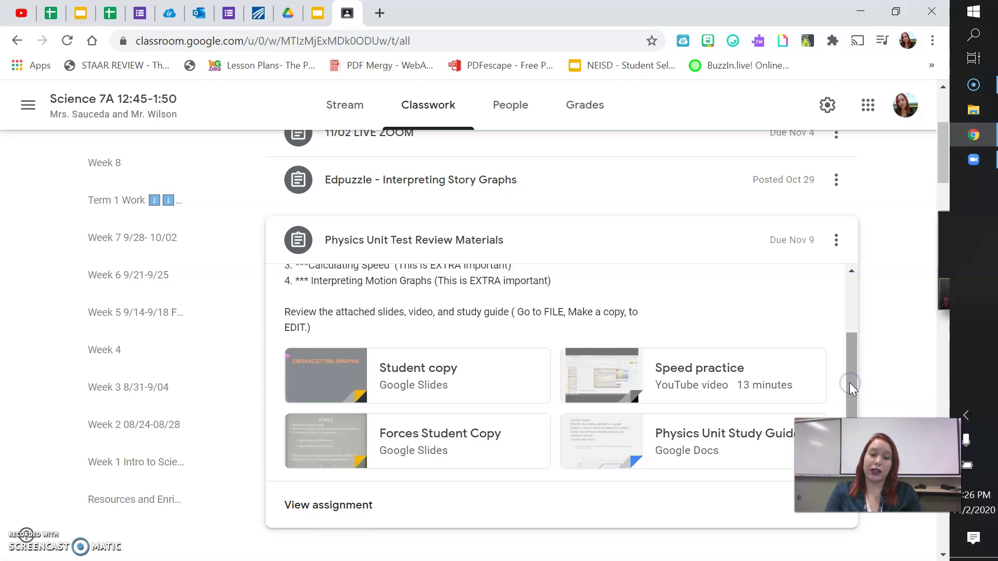
click(440, 374)
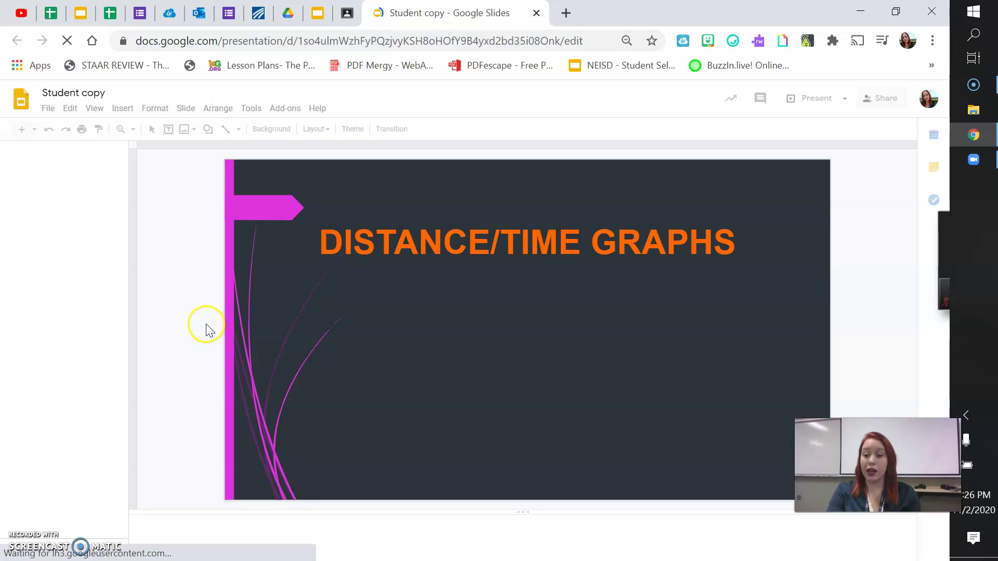
click(72, 235)
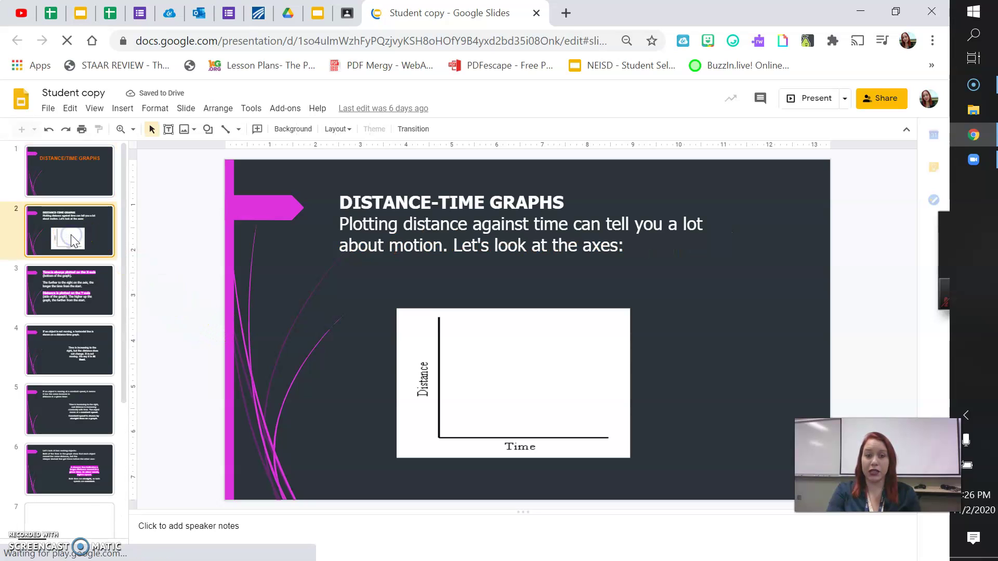
click(85, 272)
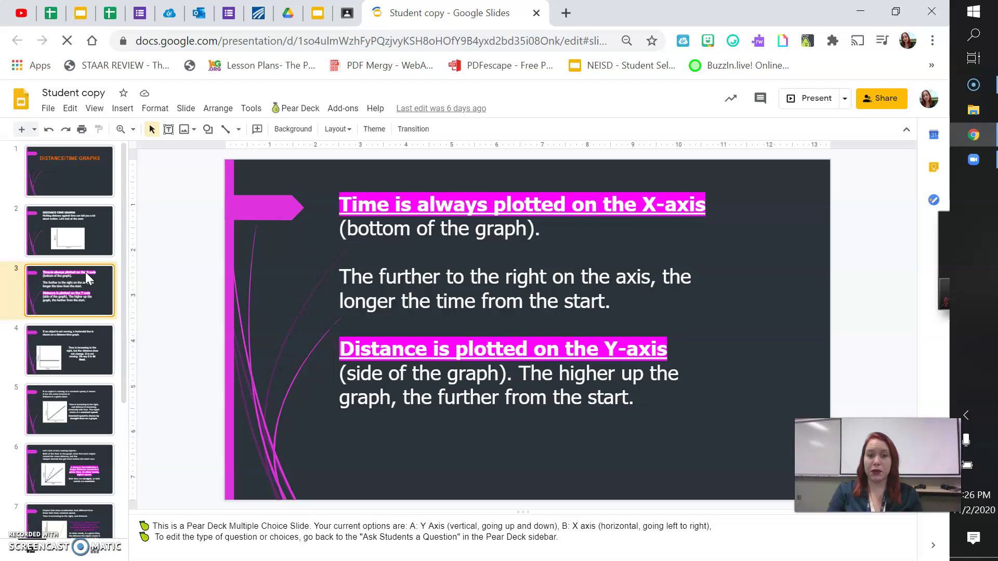
key(Down)
key(Down)
key(Down)
key(Down)
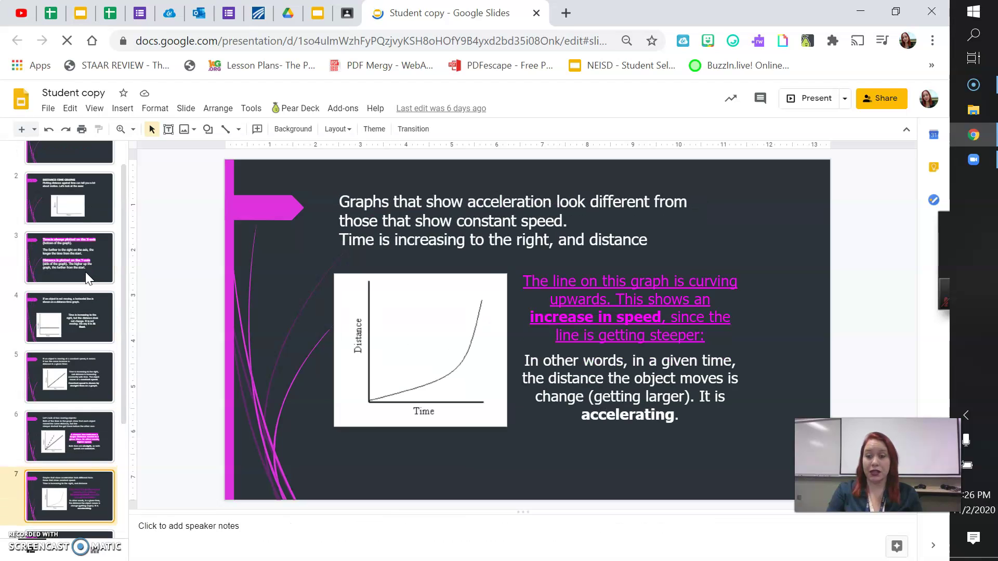
key(Down)
key(Down)
key(Down)
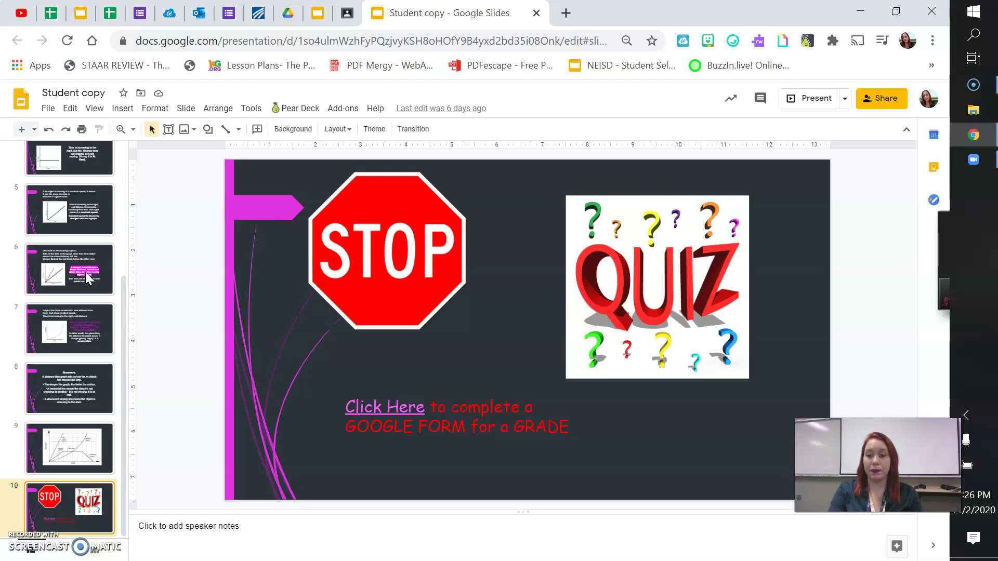
key(Up)
key(Up)
key(Up)
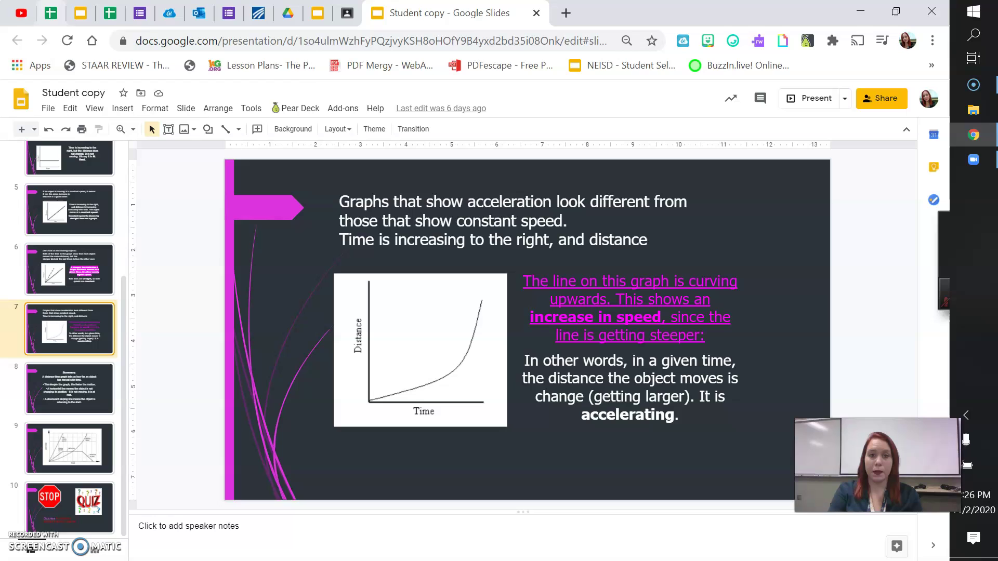
click(182, 280)
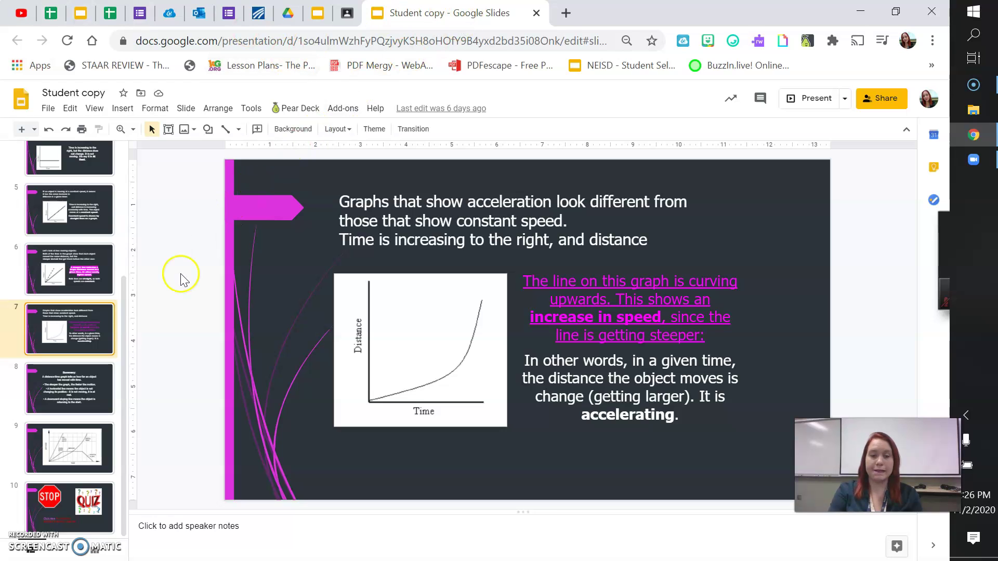
click(537, 13)
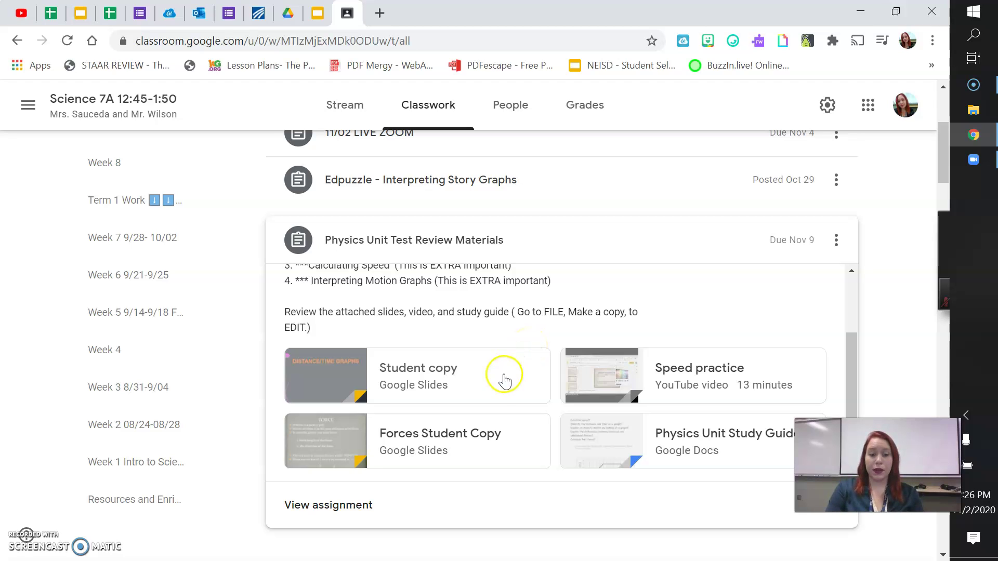
click(682, 368)
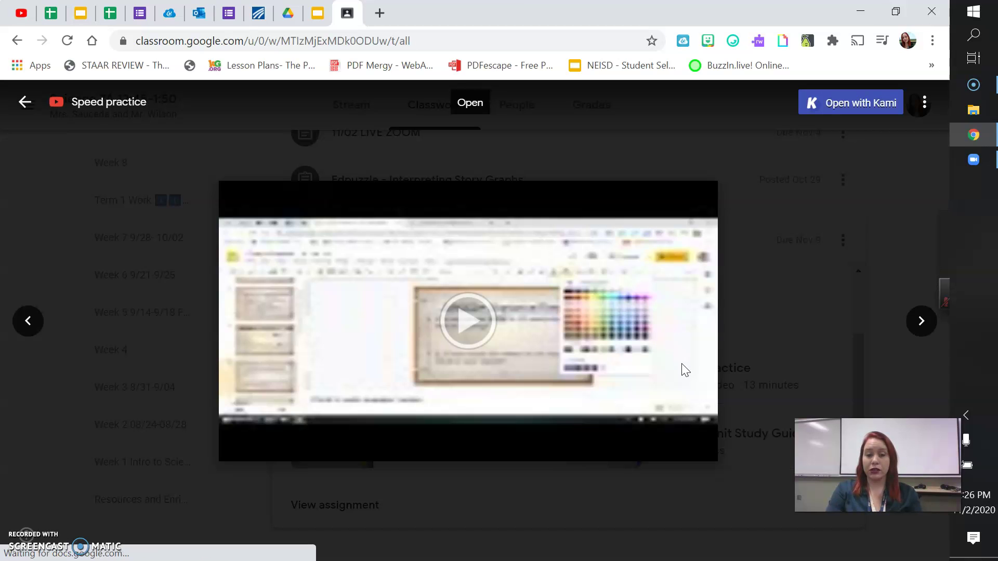
click(476, 325)
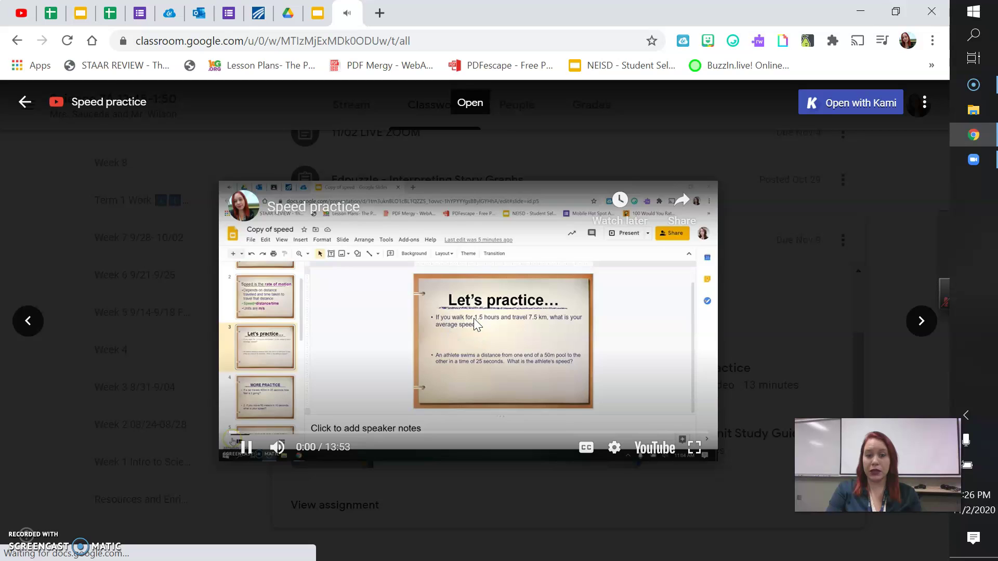
click(473, 319)
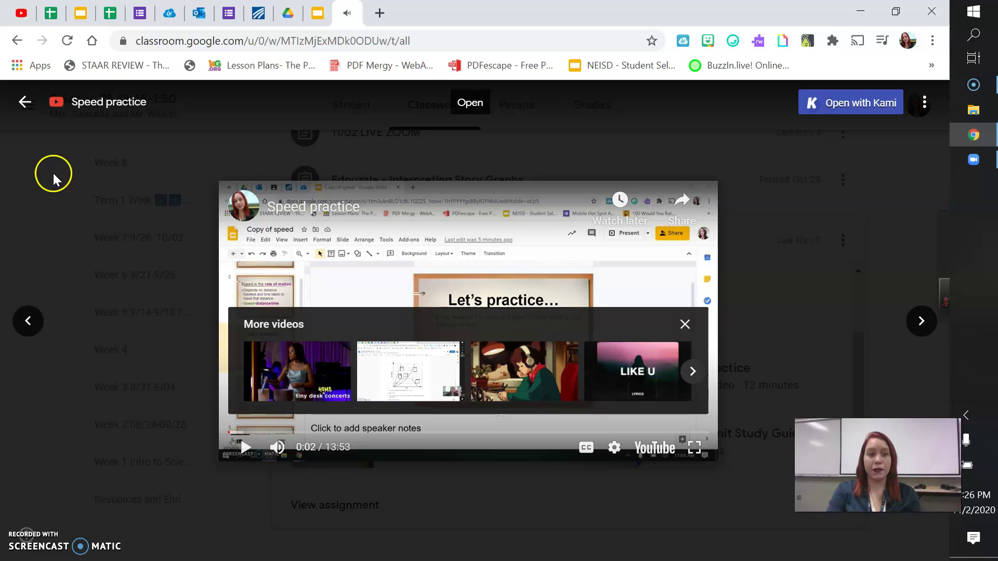
click(21, 103)
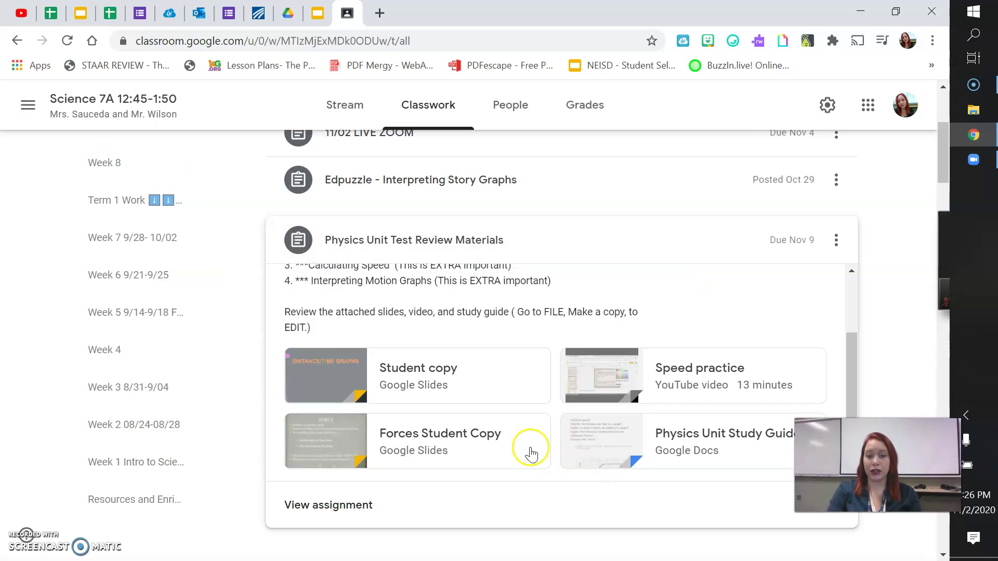
click(427, 434)
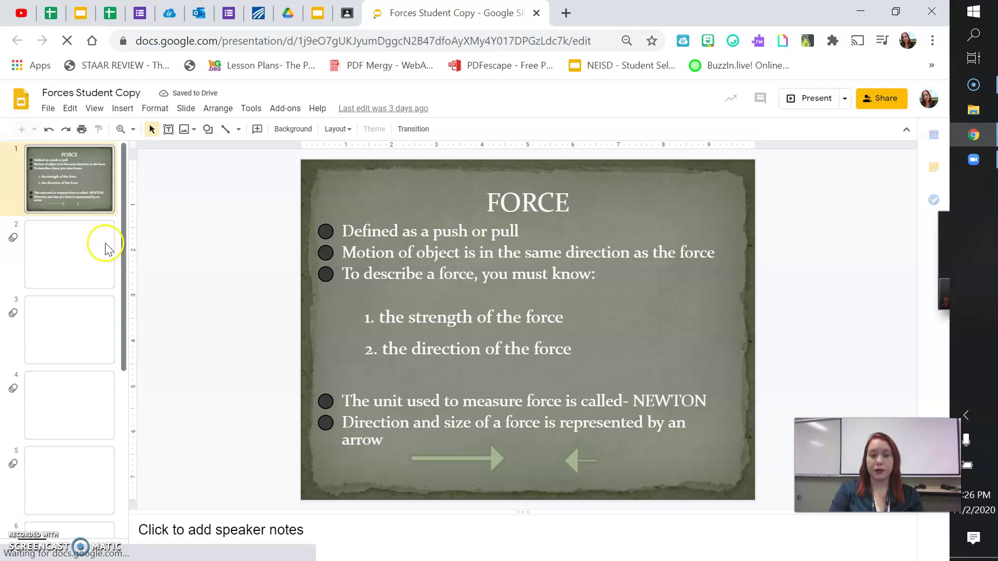
click(89, 241)
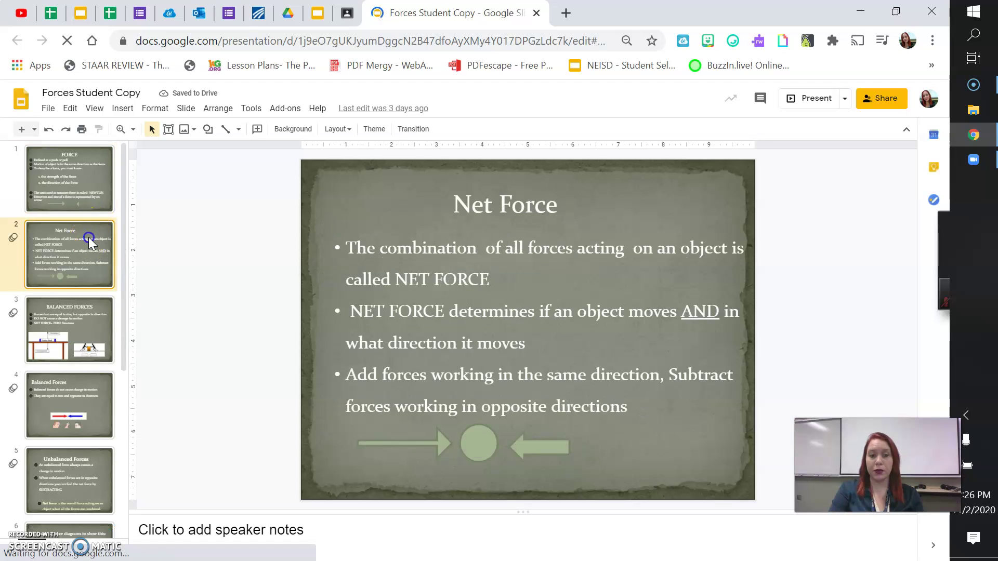
click(109, 315)
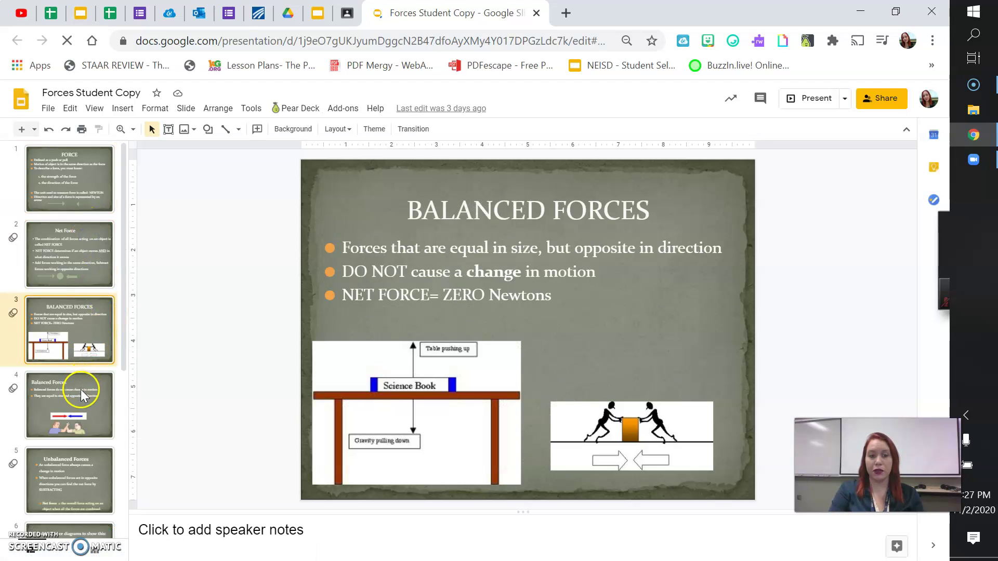
click(80, 395)
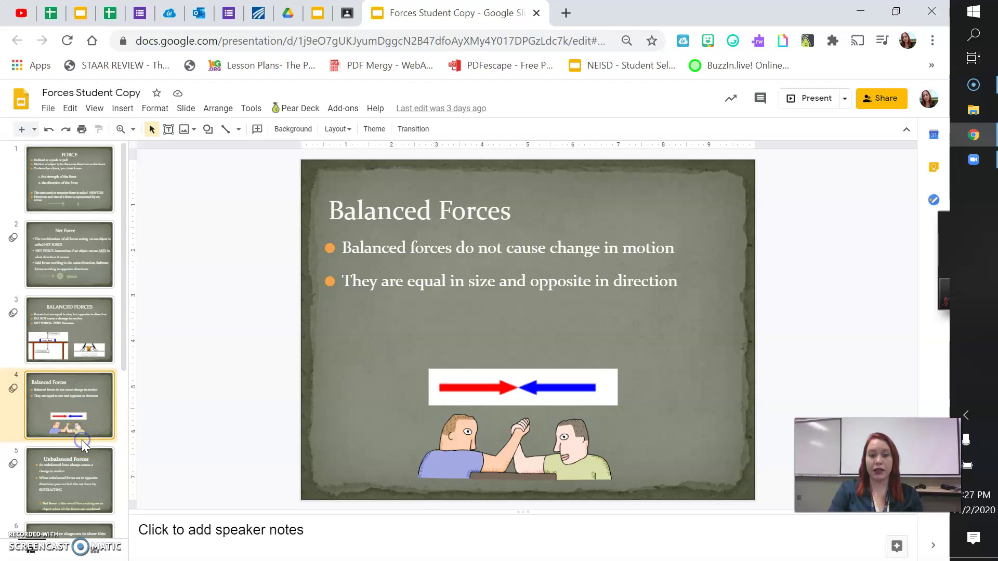
click(82, 462)
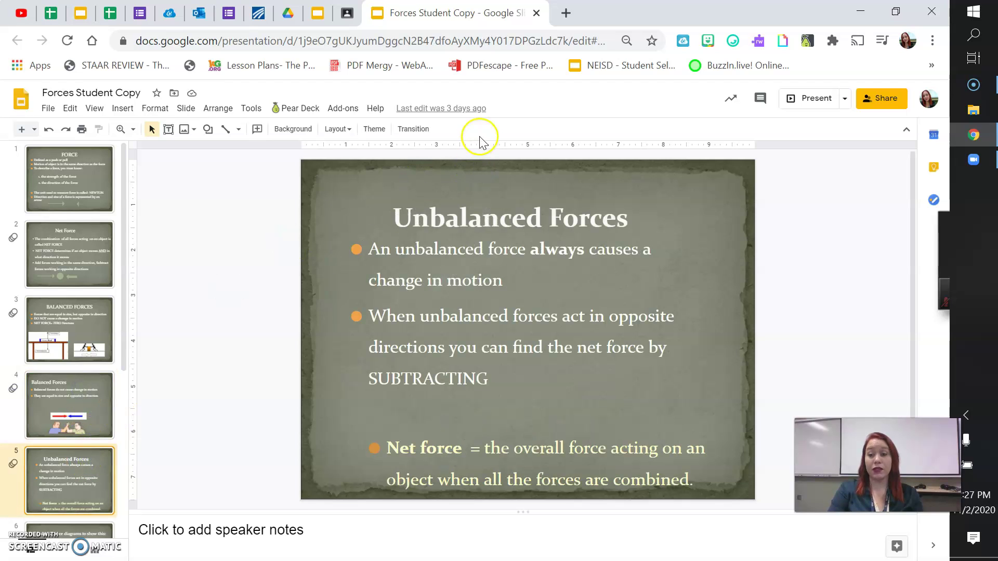
click(536, 13)
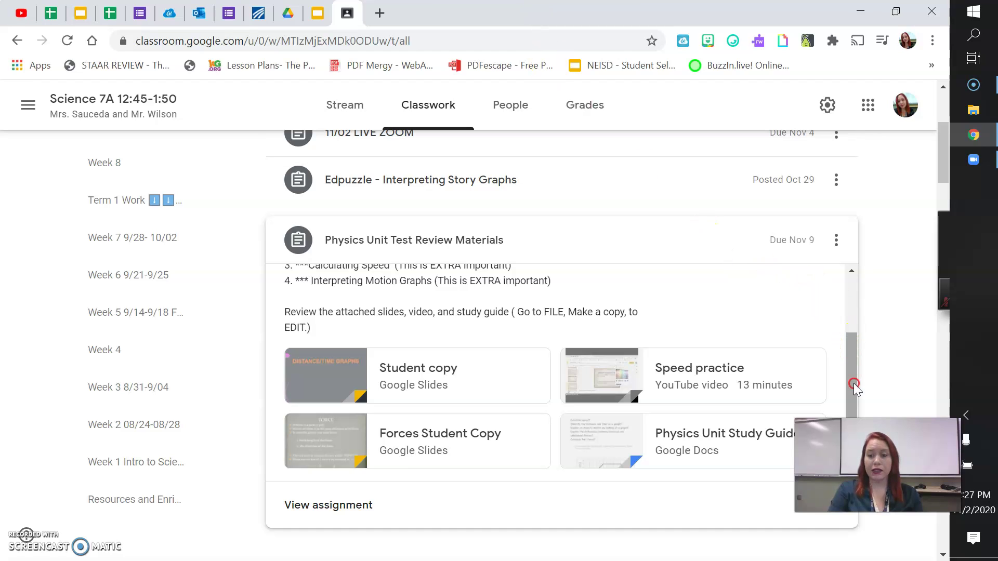
Open the Physics Unit Study Guide attachment and show File > Make a copy, then dismiss the menu
right_click(716, 419)
click(668, 435)
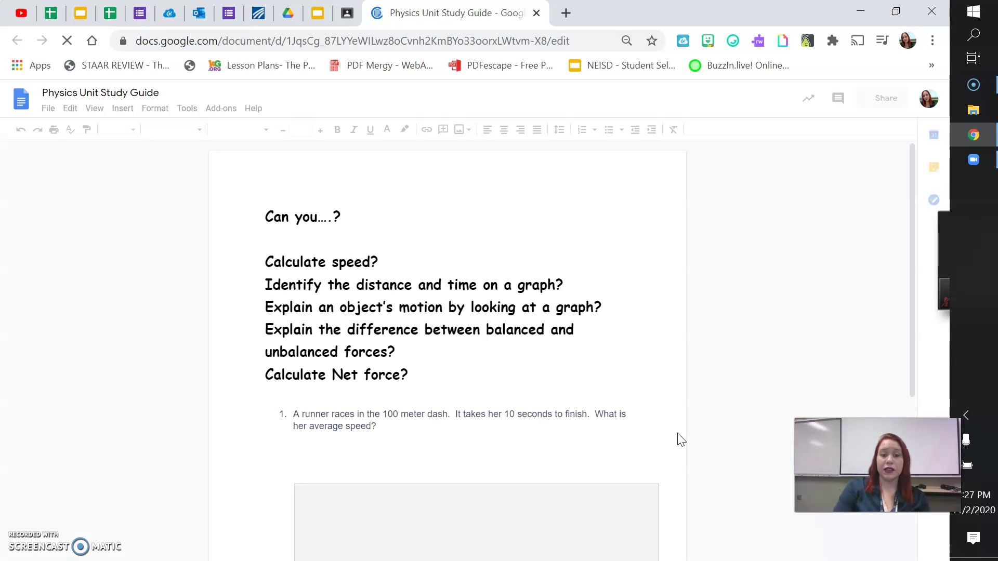
click(47, 109)
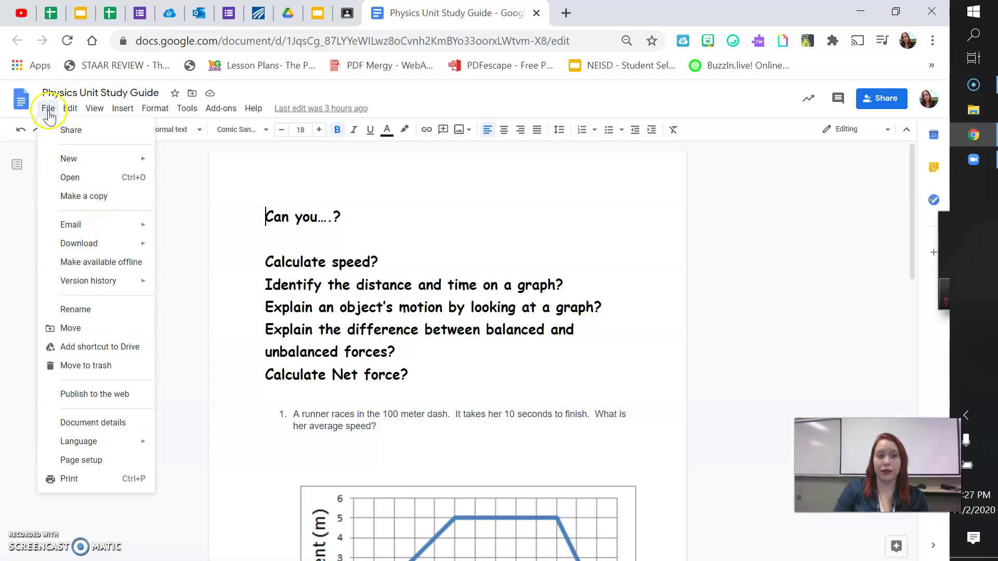
click(93, 200)
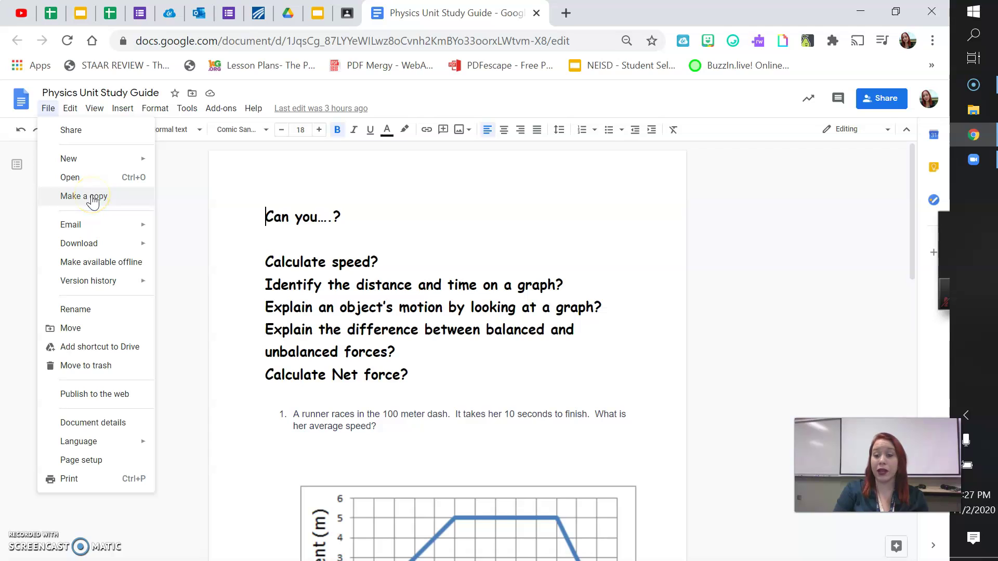
click(591, 171)
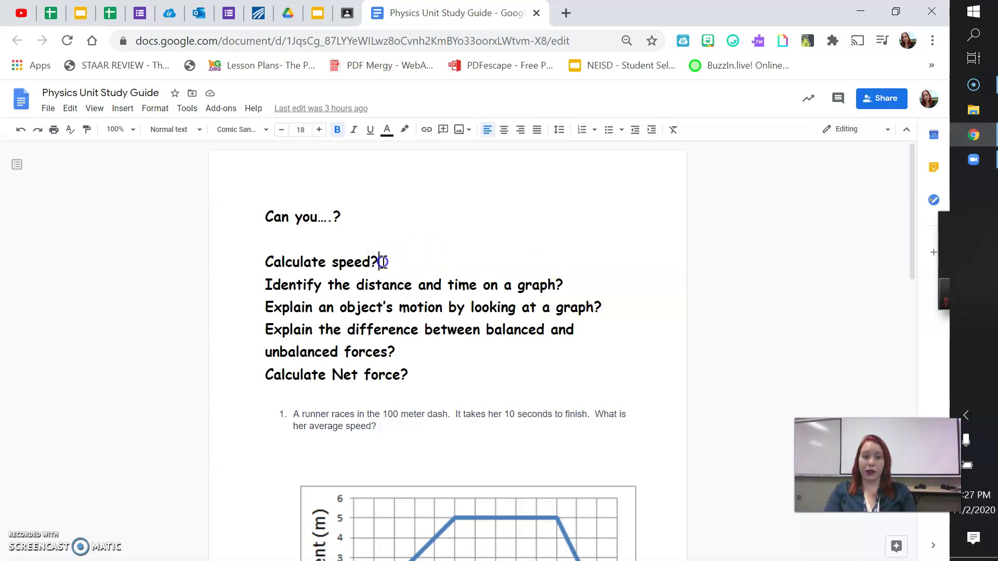
Select each objective line in turn, from 'Calculate speed?' down to 'Calculate Net force?'
drag(378, 261, 252, 261)
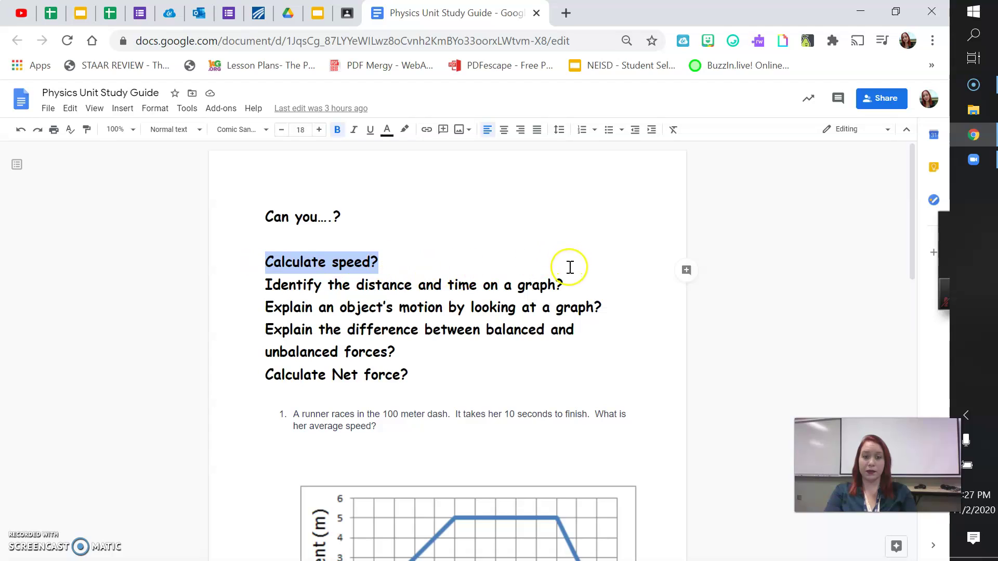
right_click(570, 283)
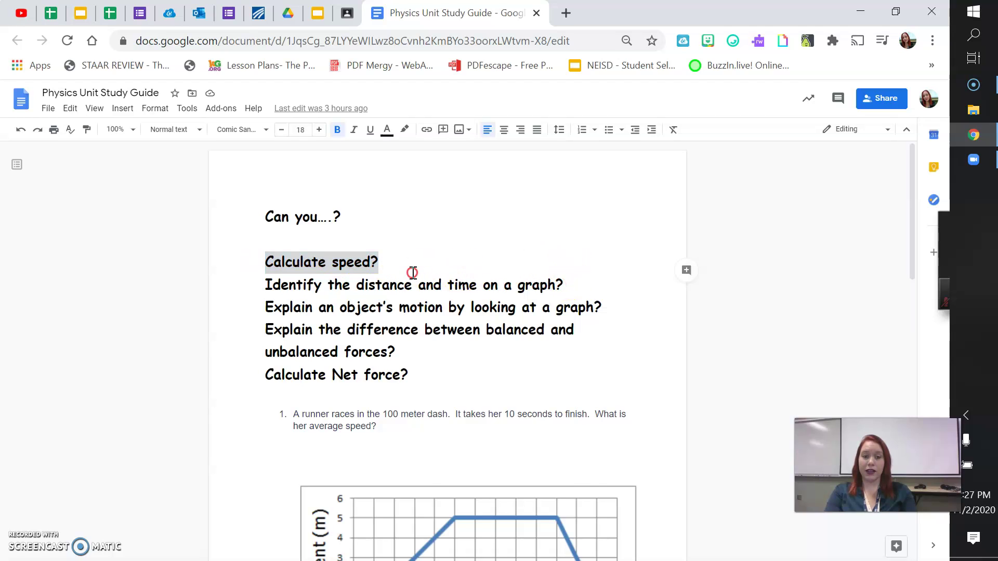
right_click(411, 274)
click(631, 257)
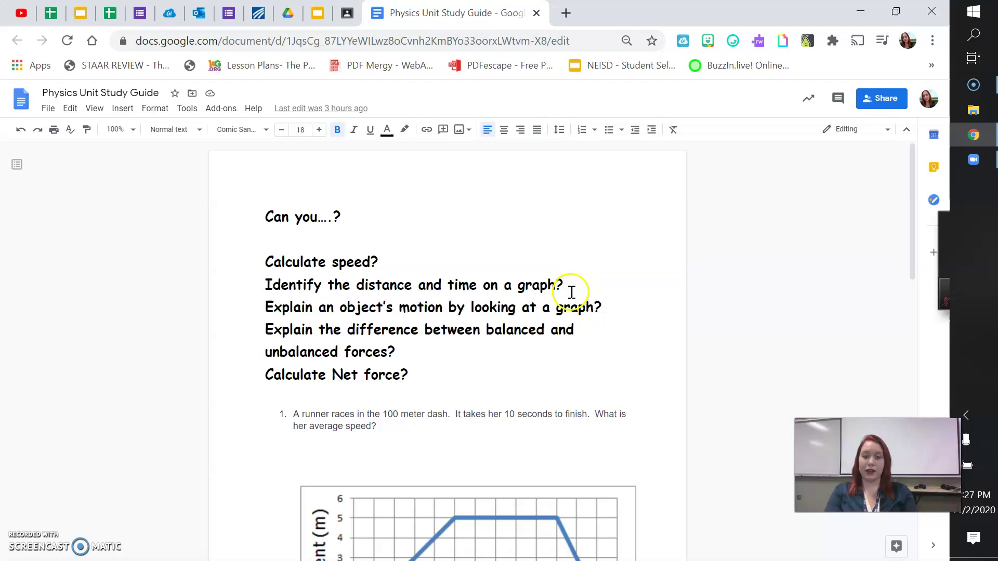
drag(567, 285, 259, 286)
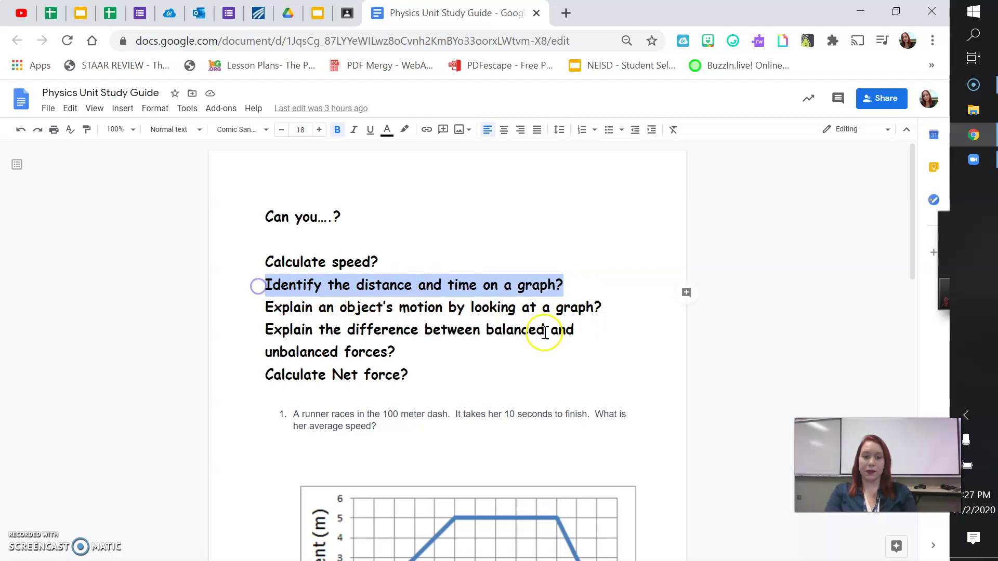
drag(609, 310, 250, 299)
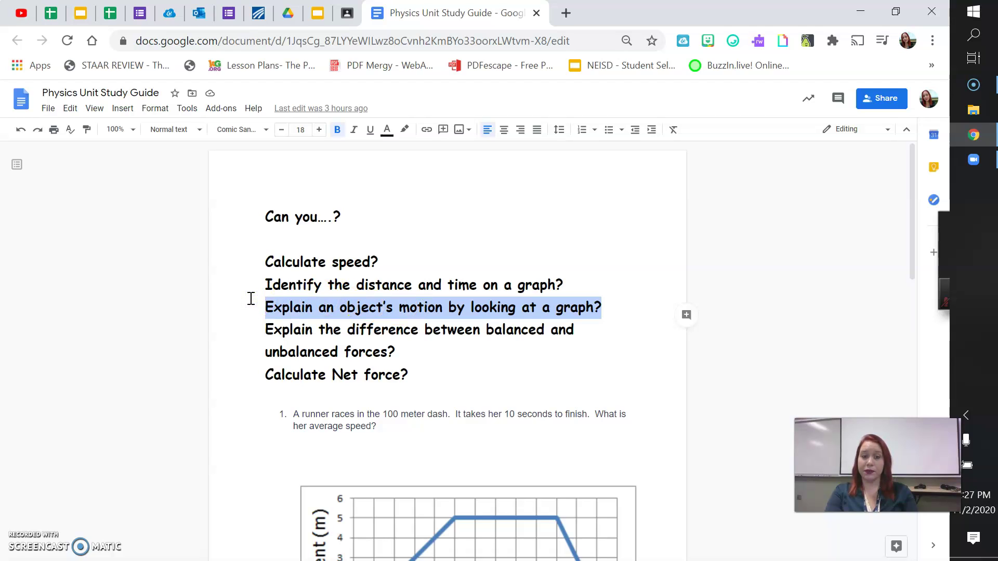
click(409, 356)
drag(409, 357, 251, 325)
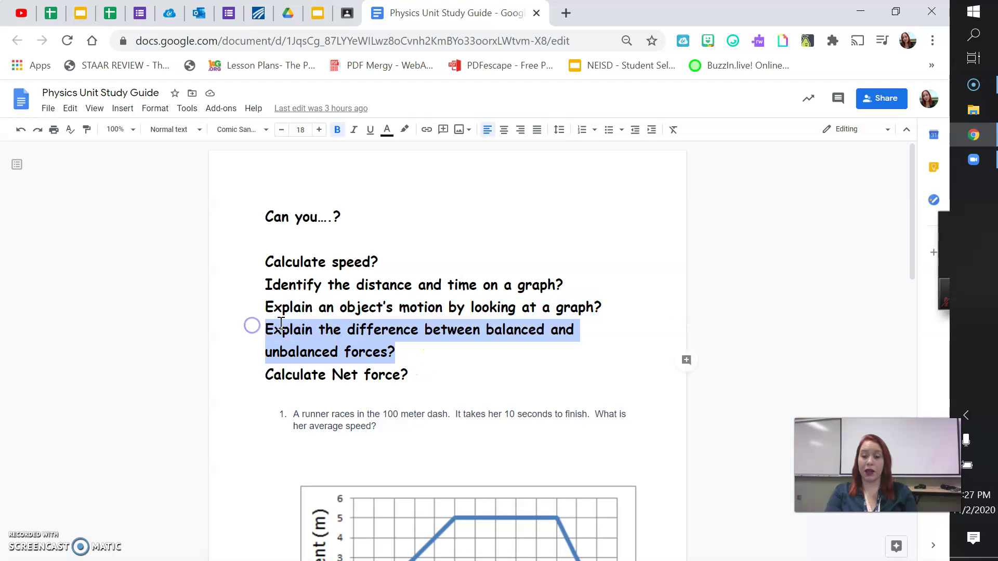
drag(409, 375, 252, 374)
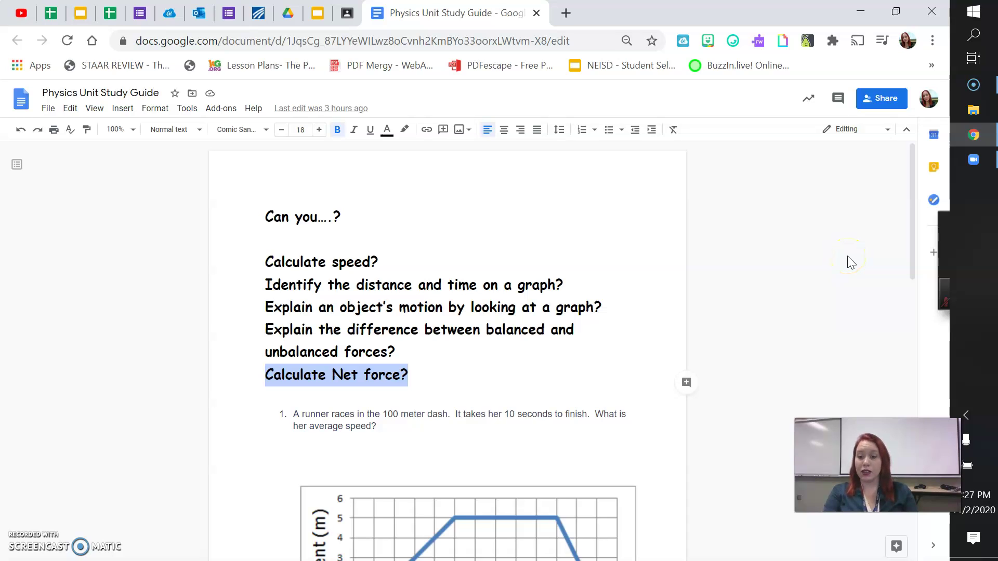
Scroll down, deselect the text, and glance at the Classroom assignment page before returning to the study guide
click(909, 241)
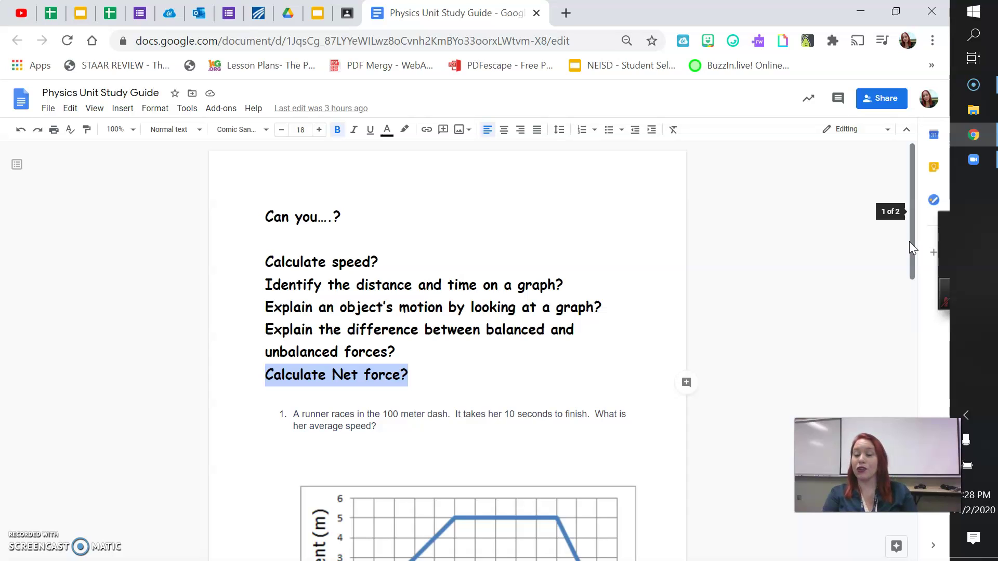
drag(909, 241, 909, 264)
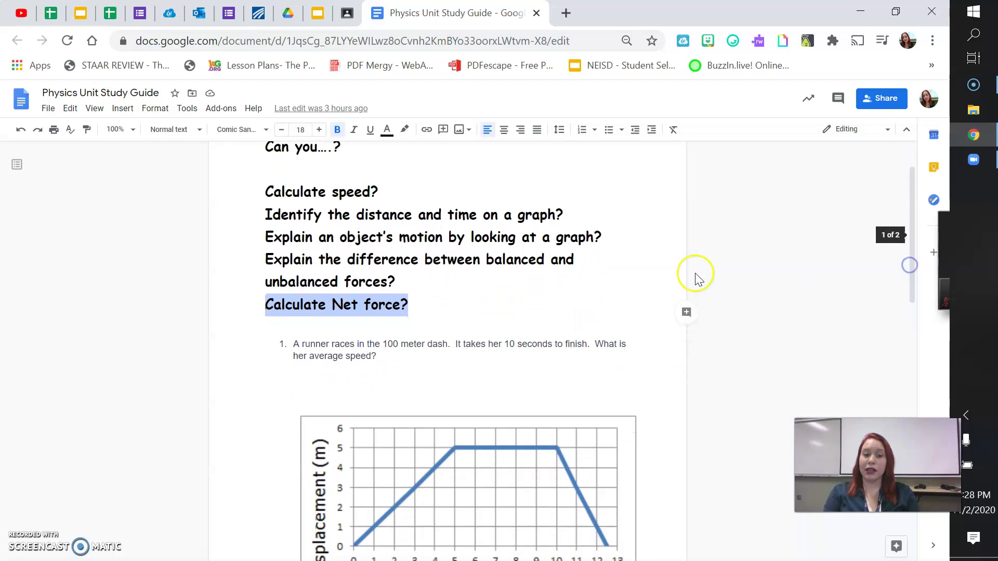
click(436, 309)
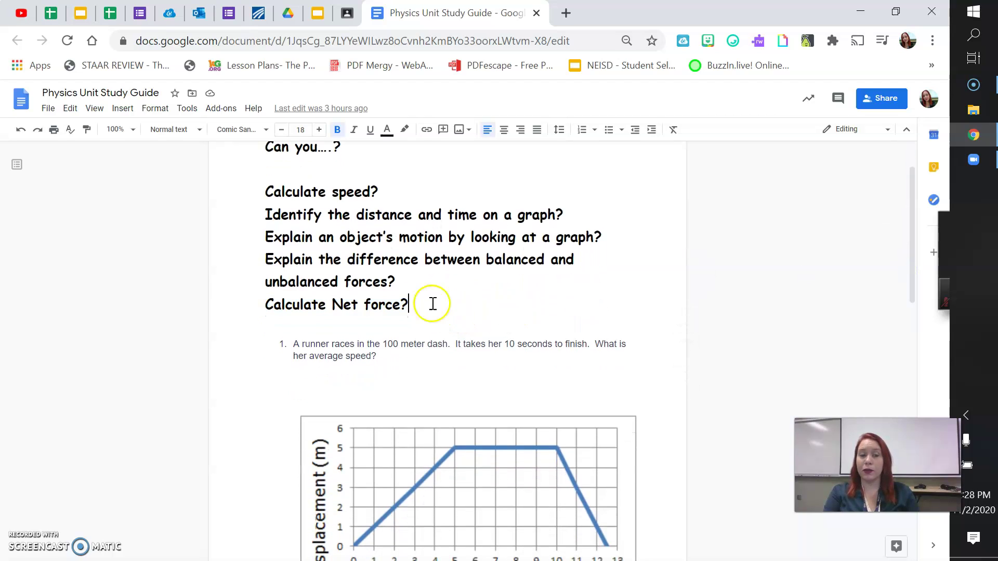
click(346, 14)
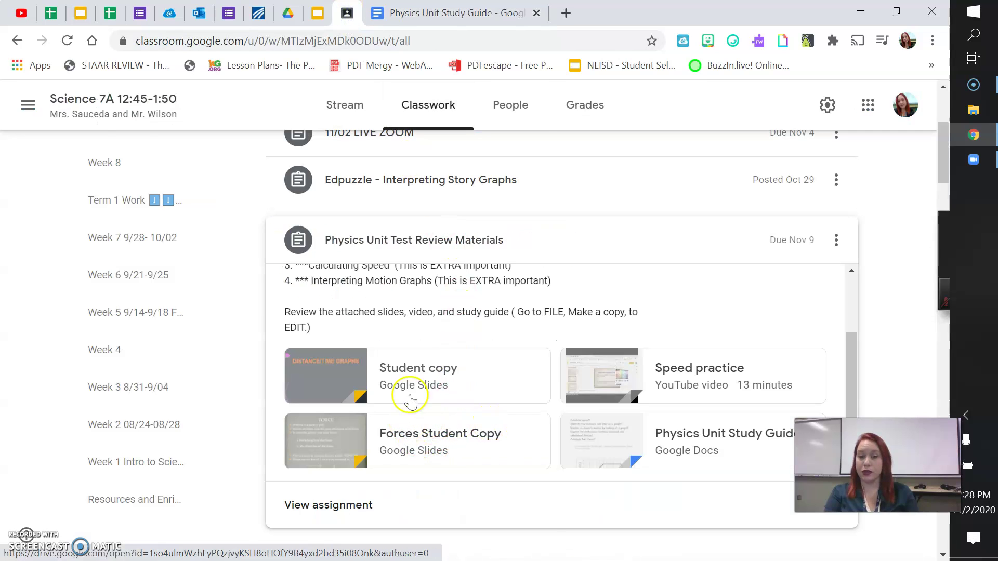
click(447, 13)
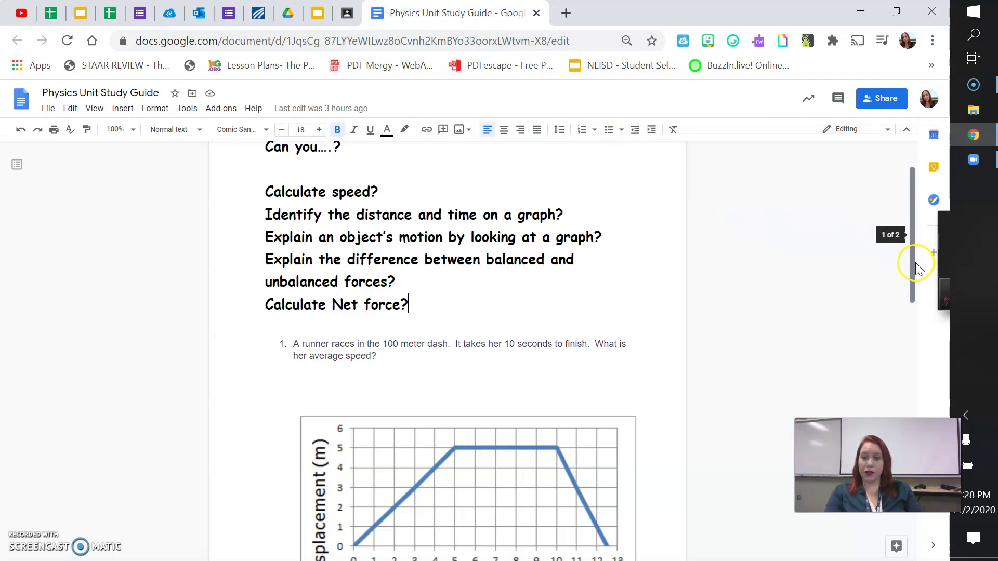
Write the un-numbered formula S=D/T on a new line beneath question 1
drag(914, 267, 918, 286)
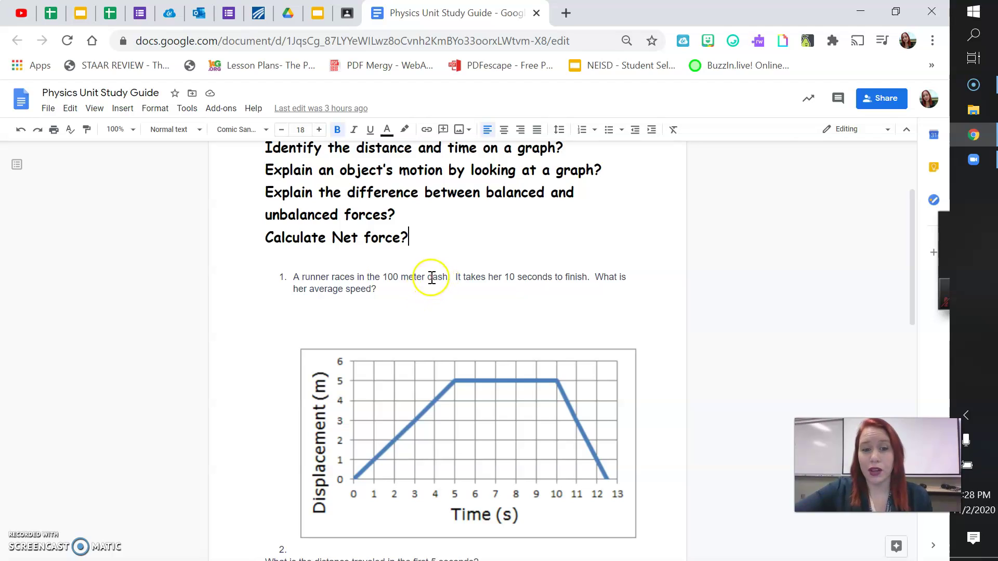
click(388, 287)
key(Return)
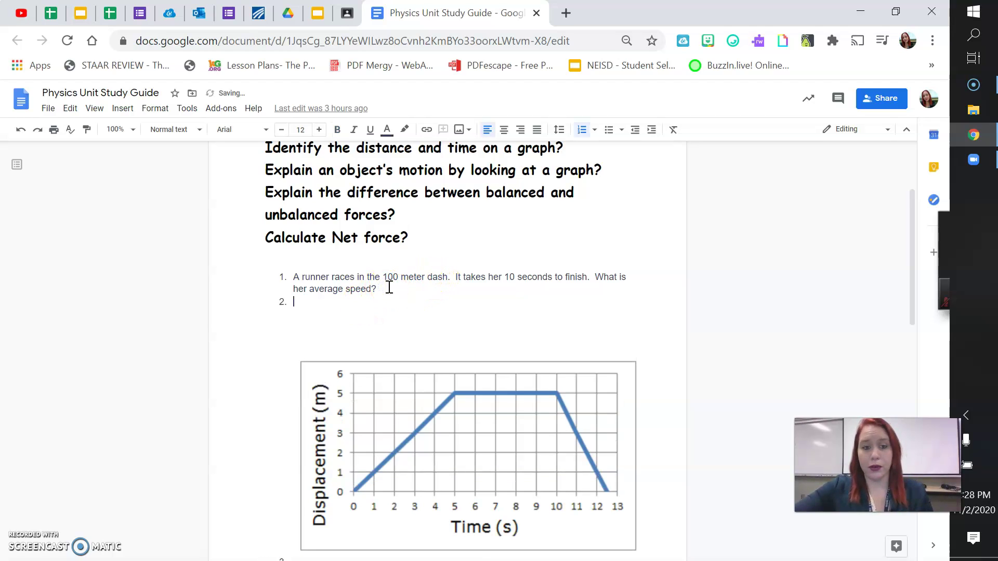
key(BackSpace)
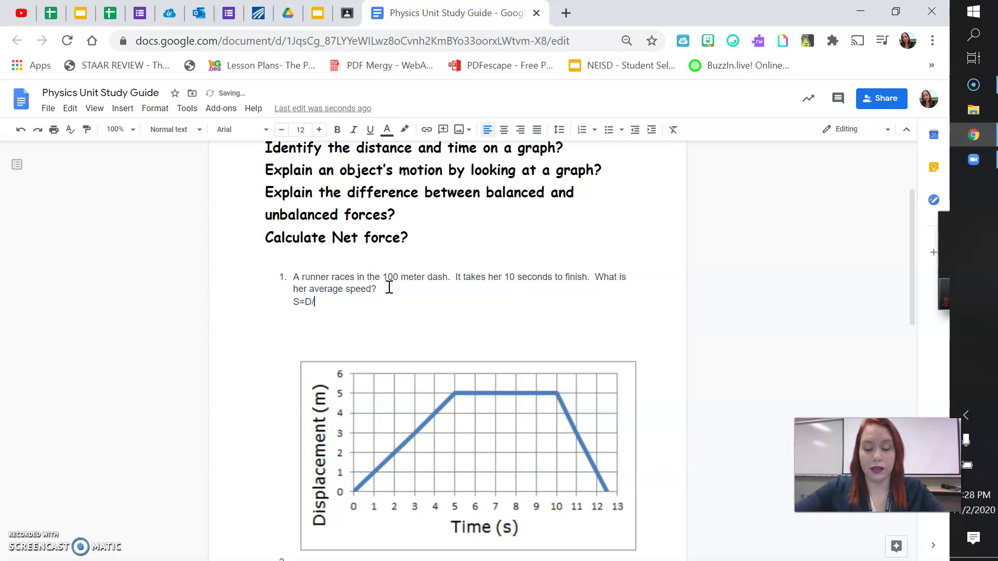
text(S=D/T)
key(Return)
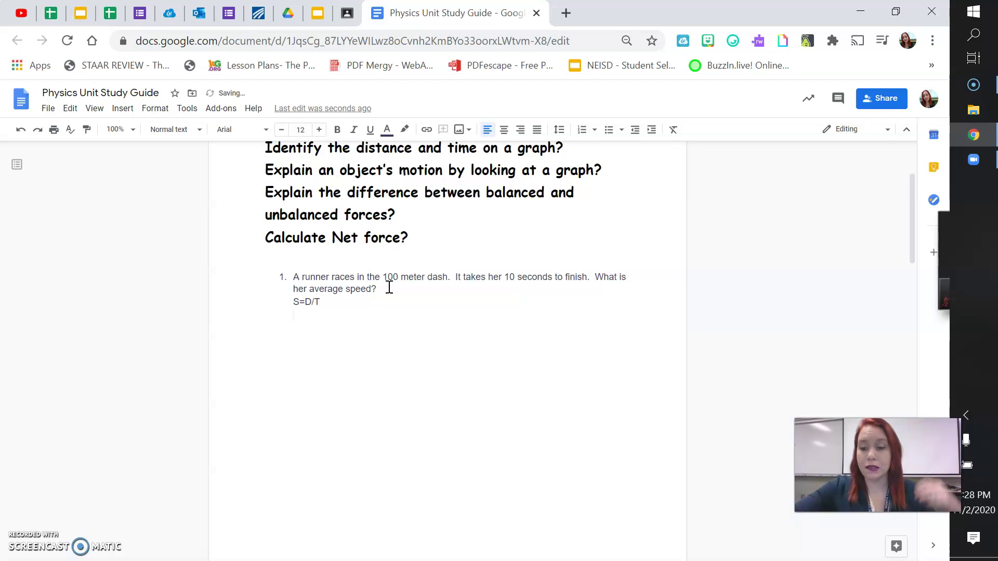
Highlight '100 meter dash.' in green and '10 seconds' in red in question 1
click(396, 284)
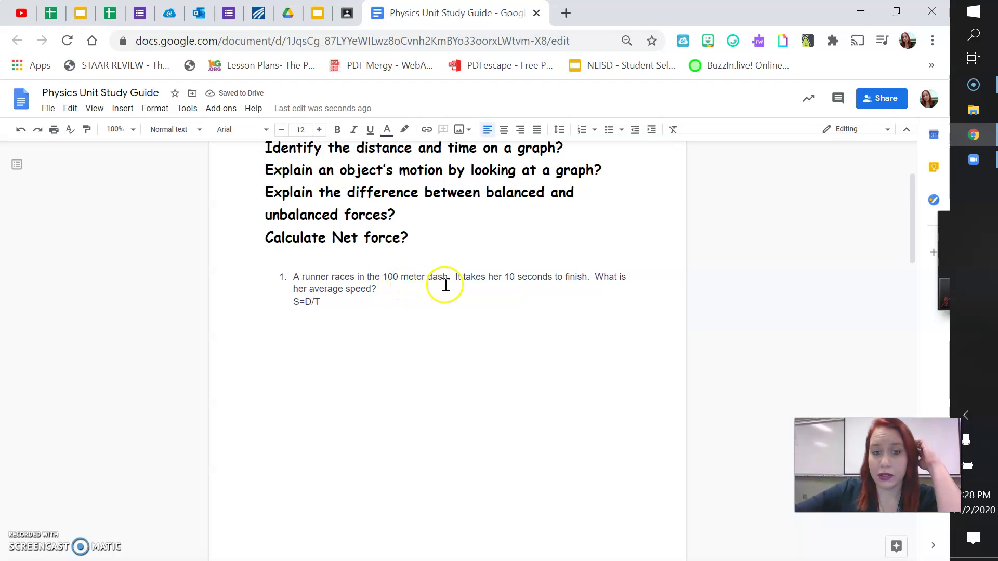
drag(445, 285, 382, 277)
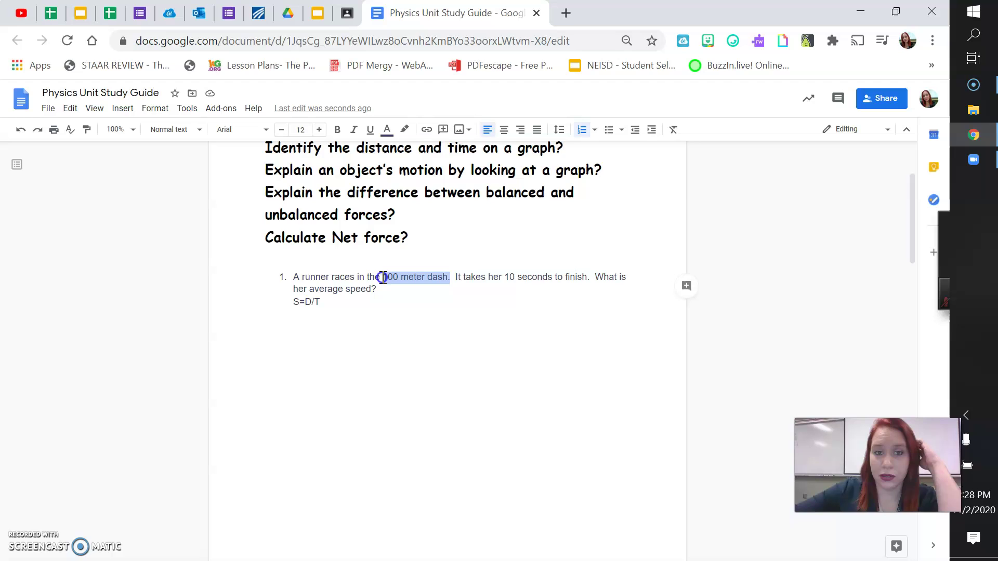
click(404, 129)
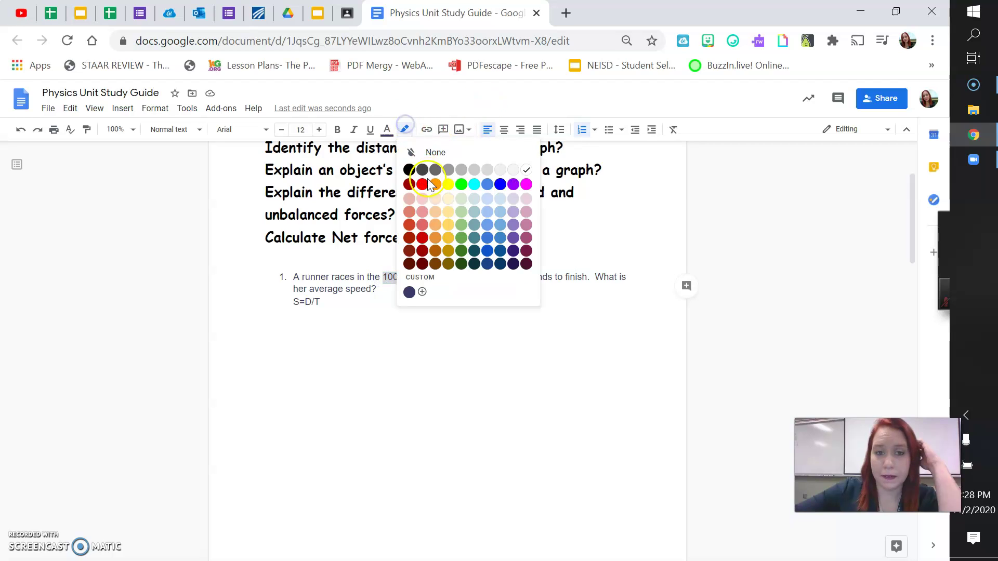
click(461, 185)
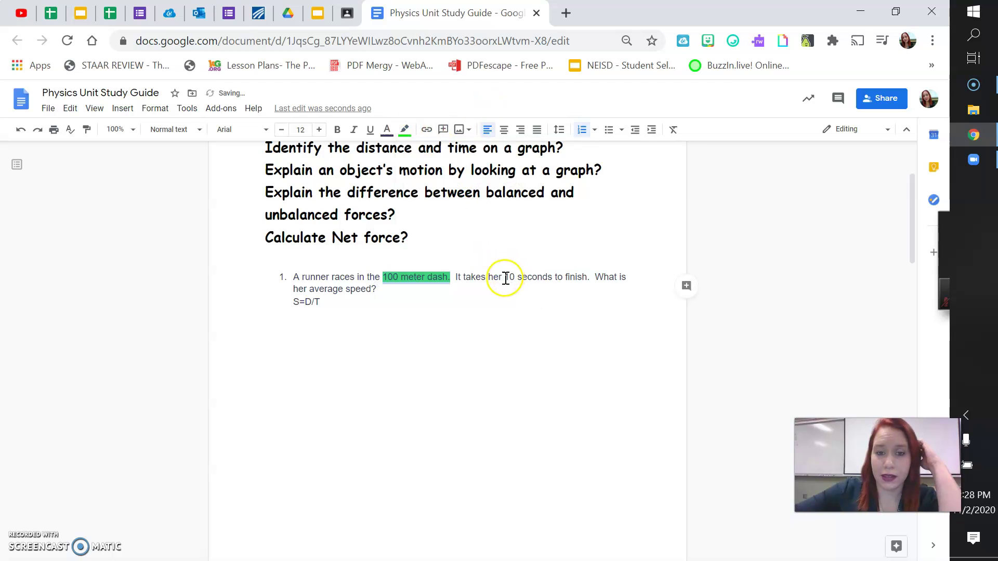
drag(506, 280, 529, 279)
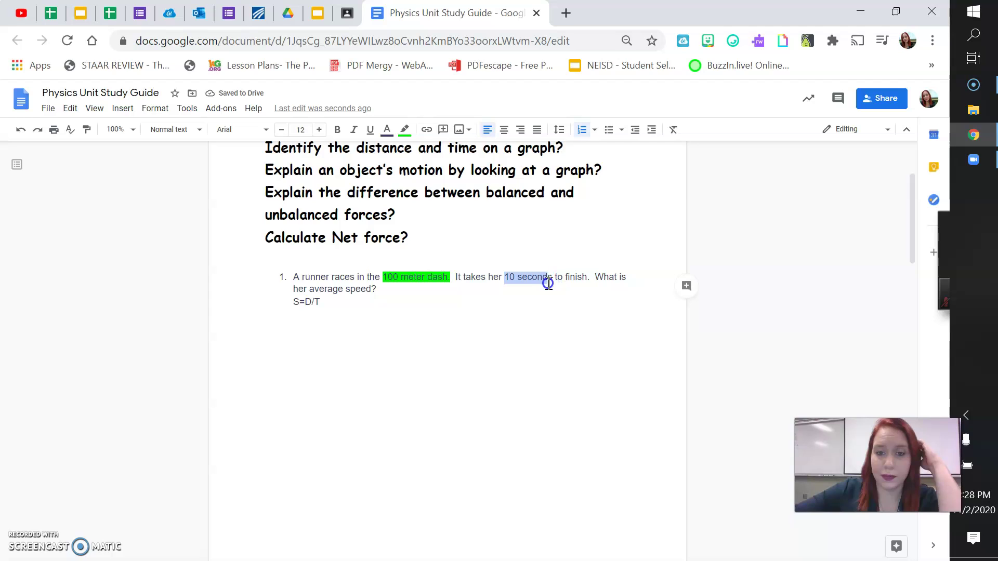
click(406, 130)
click(424, 185)
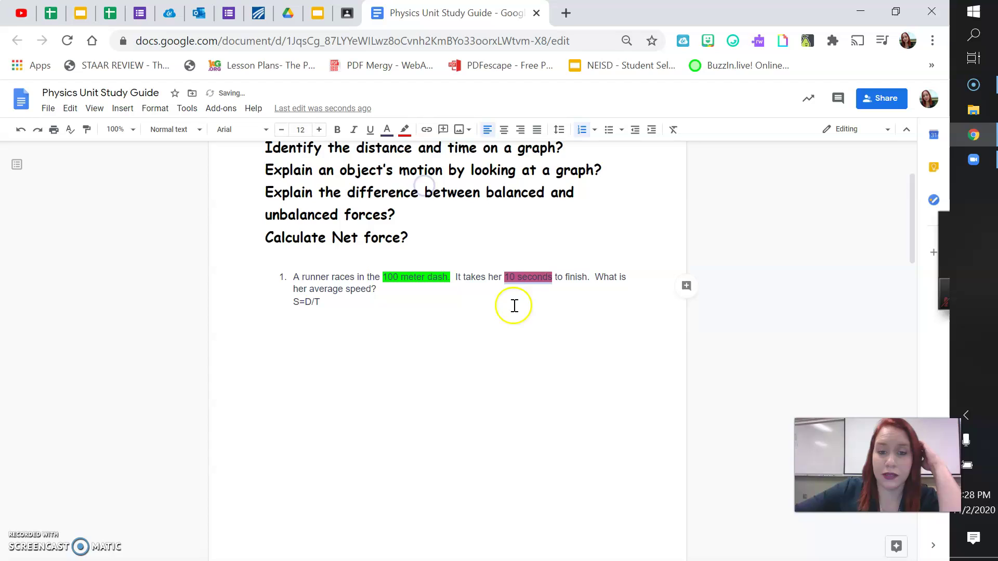
click(528, 320)
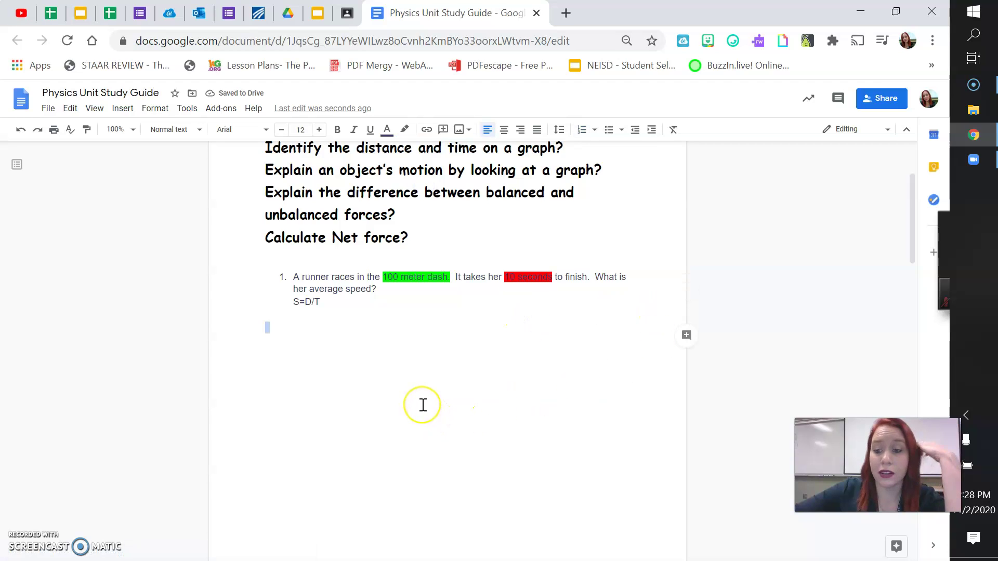
key(ctrl+v)
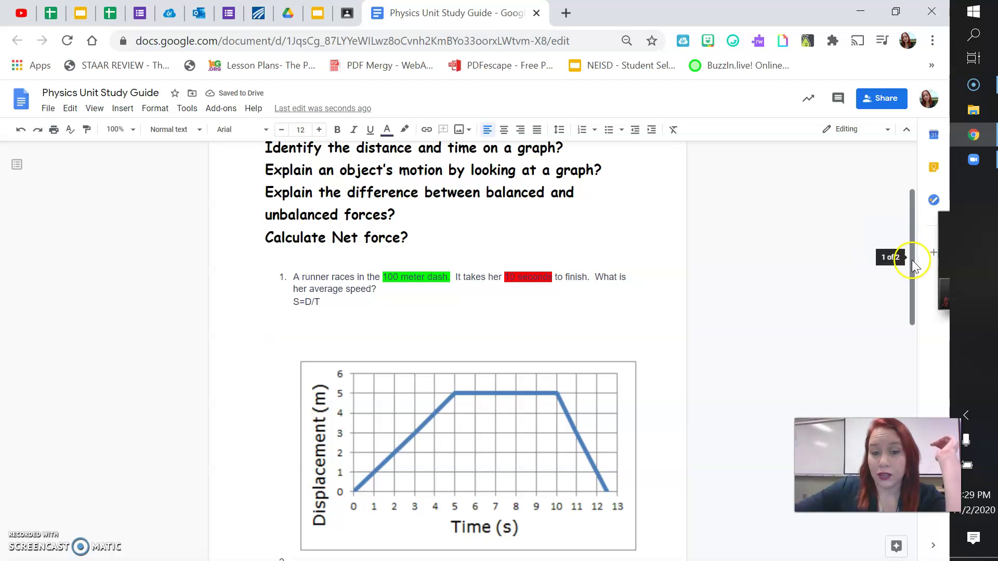
Remove the blank gap so question 2 sits directly below the displacement–time graph
drag(911, 260, 918, 331)
click(709, 318)
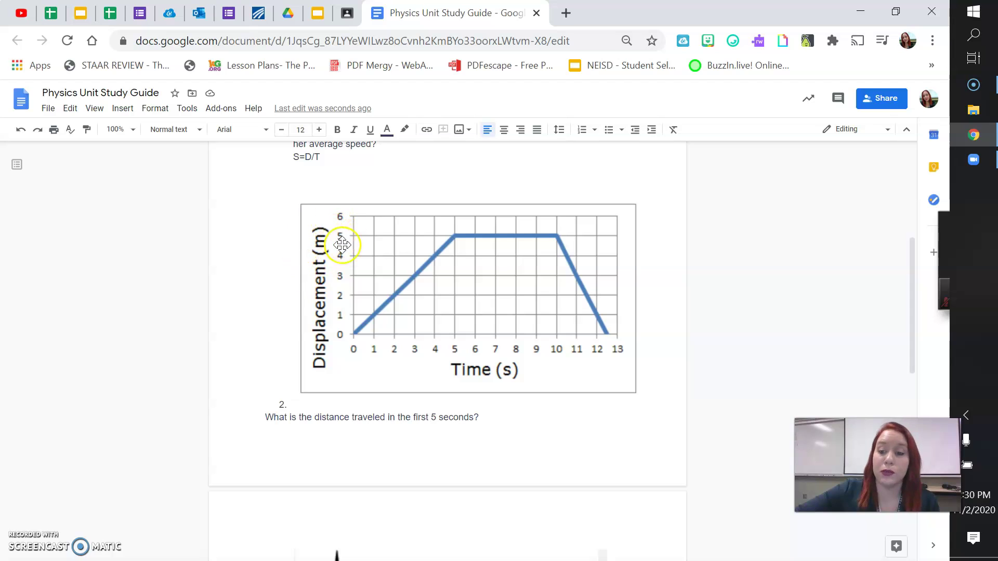
click(913, 248)
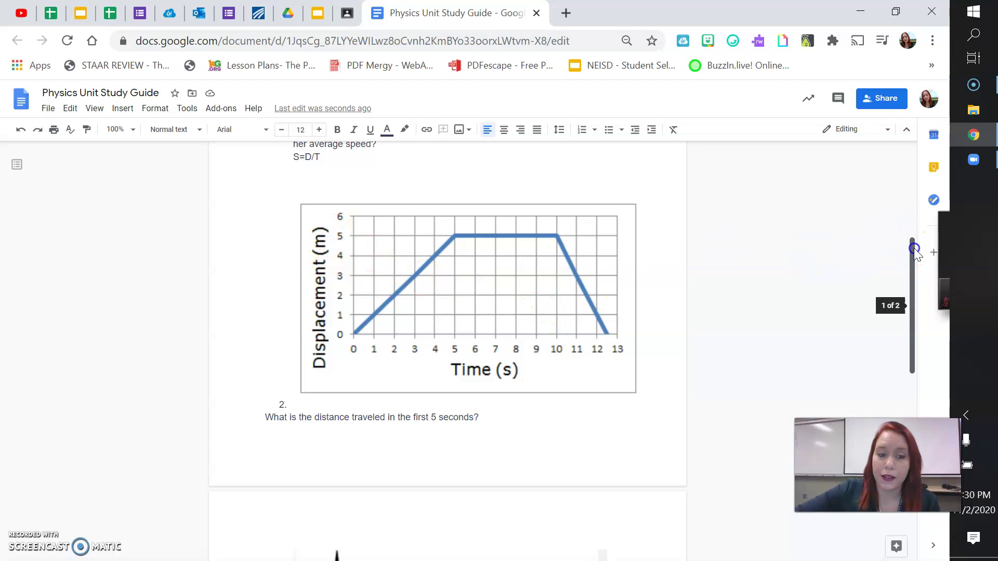
Scroll to page 2 to show the distance–time graph lettered A–E and questions 3–6
drag(913, 249, 919, 371)
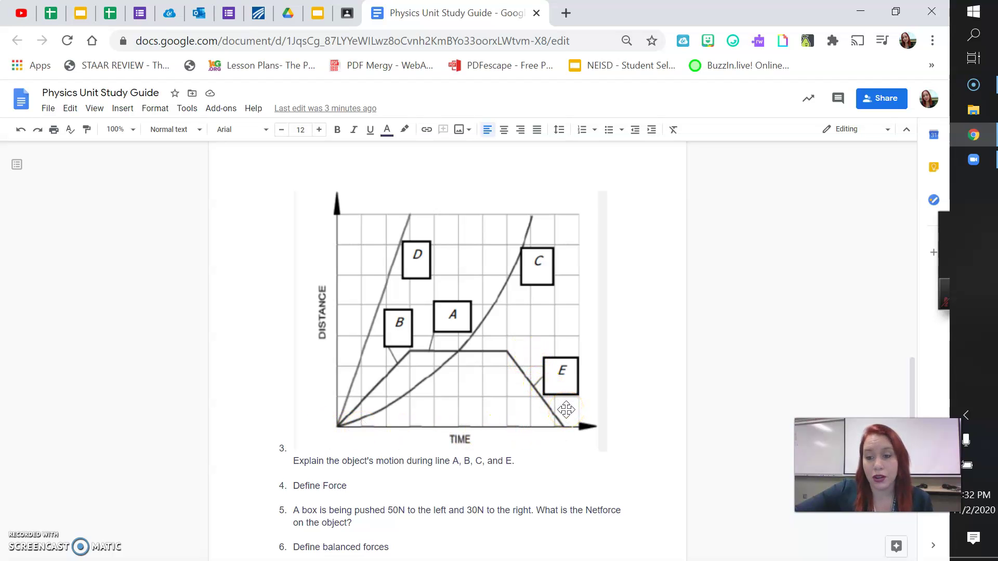
drag(908, 368, 910, 413)
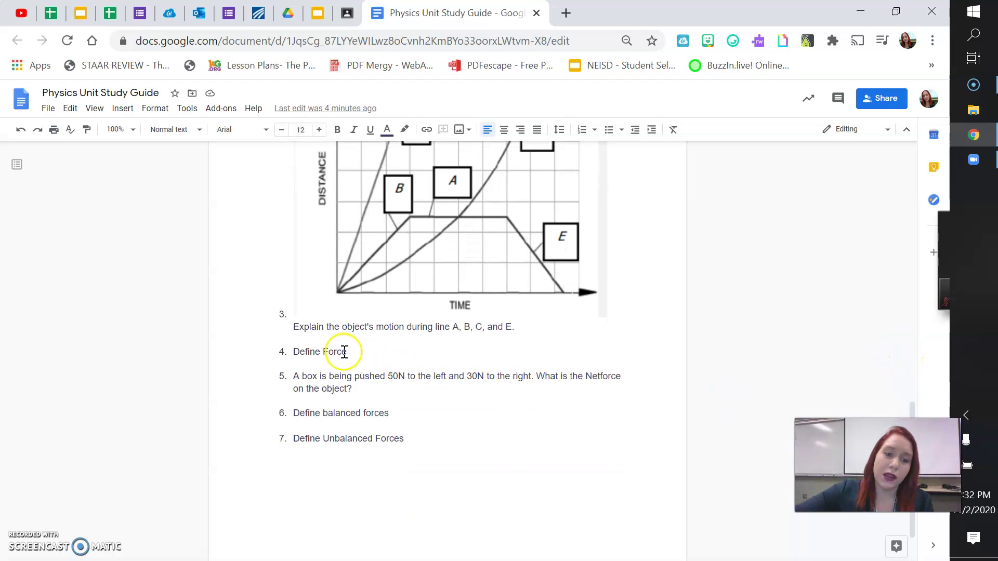
drag(351, 352, 281, 355)
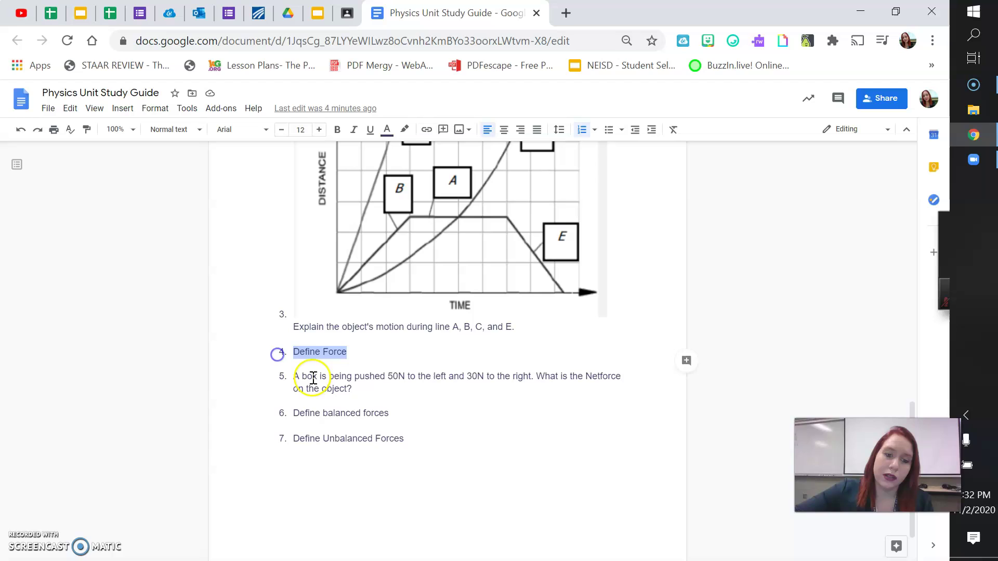
drag(408, 440, 290, 412)
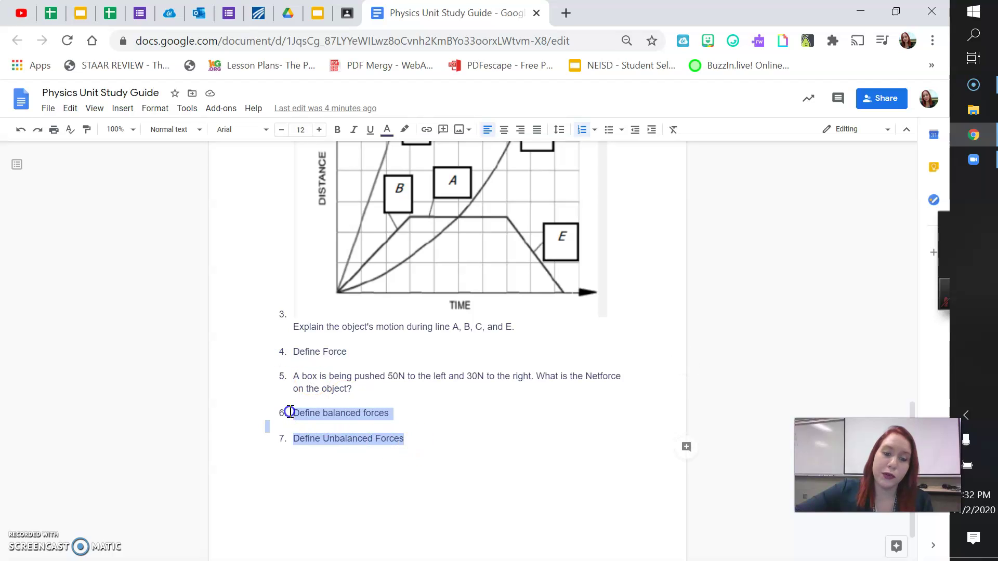
click(482, 457)
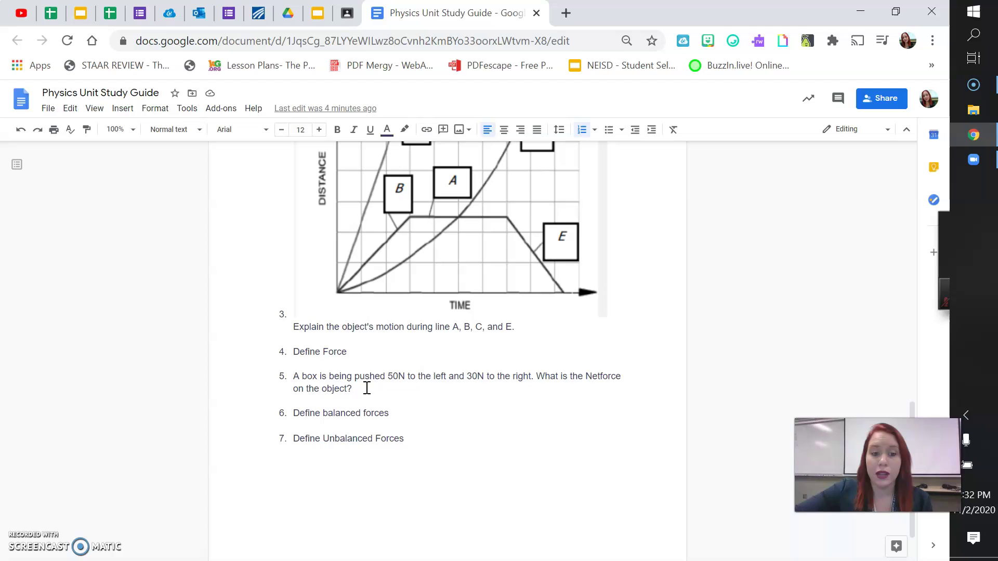
drag(357, 388, 287, 379)
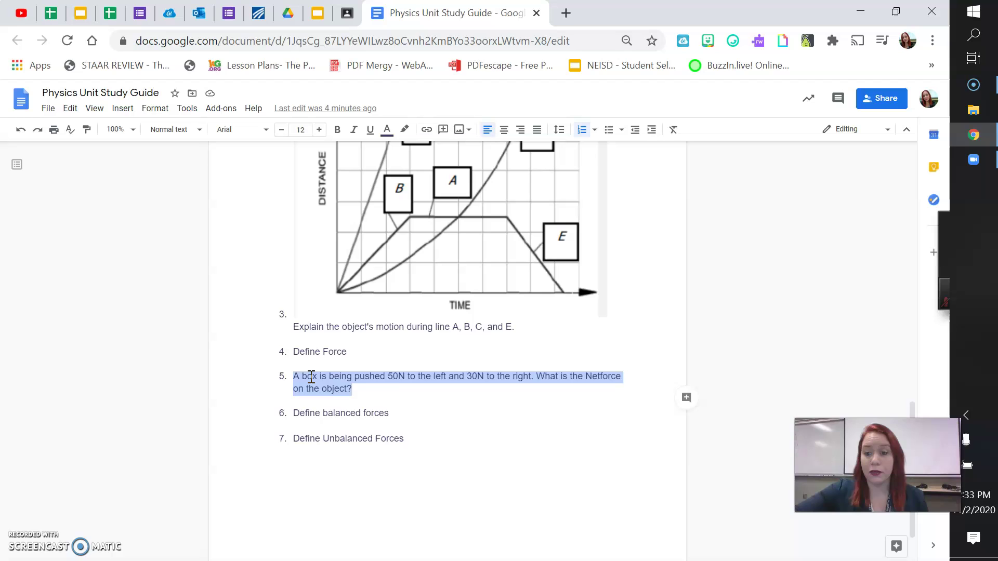
click(357, 393)
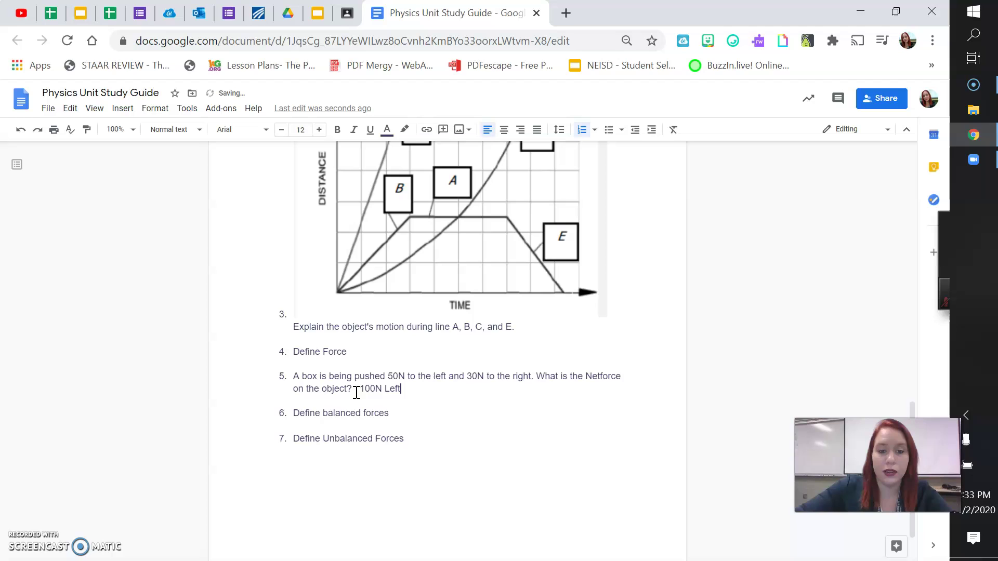
text(Righ)
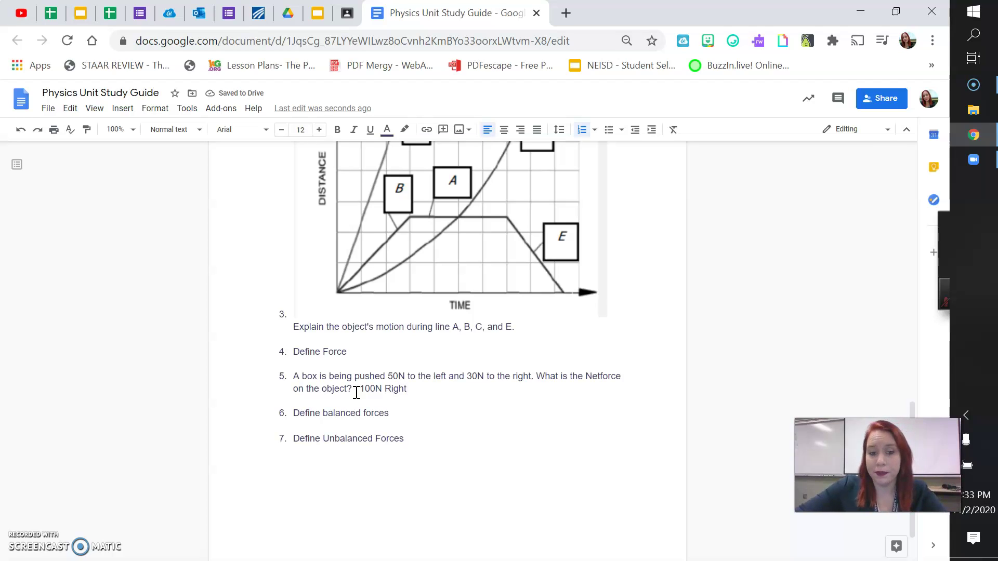
key(BackSpace)
key(BackSpace)
key(BackSpace)
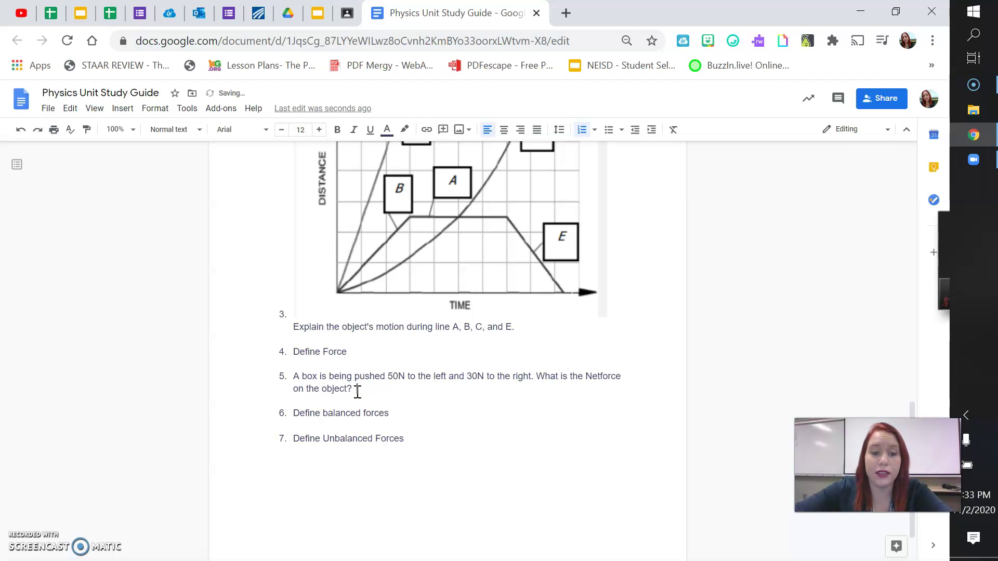
Repeatedly select '50N to the left' and '30N to the right' in question 5, then scroll back to the top
click(411, 383)
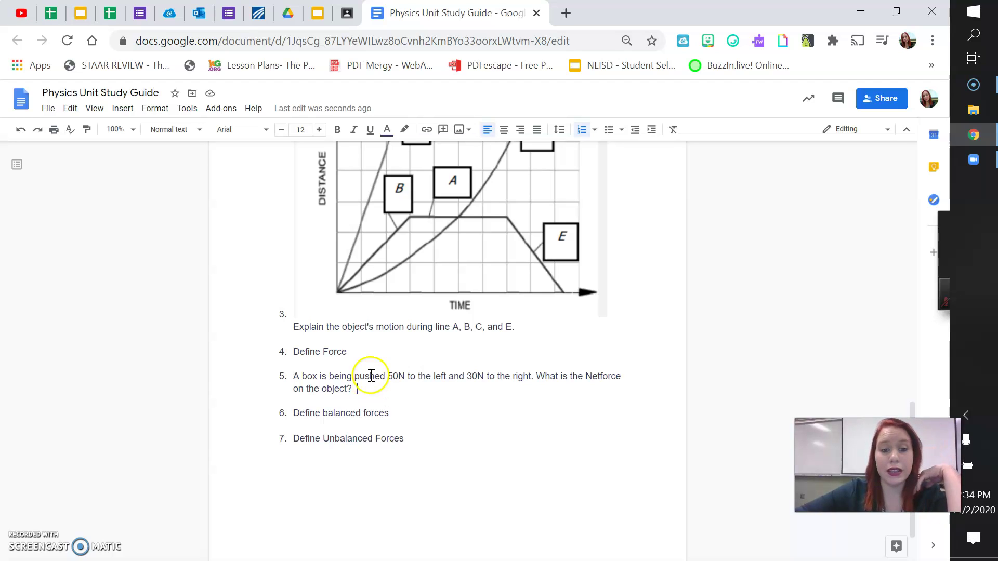
drag(444, 378, 392, 375)
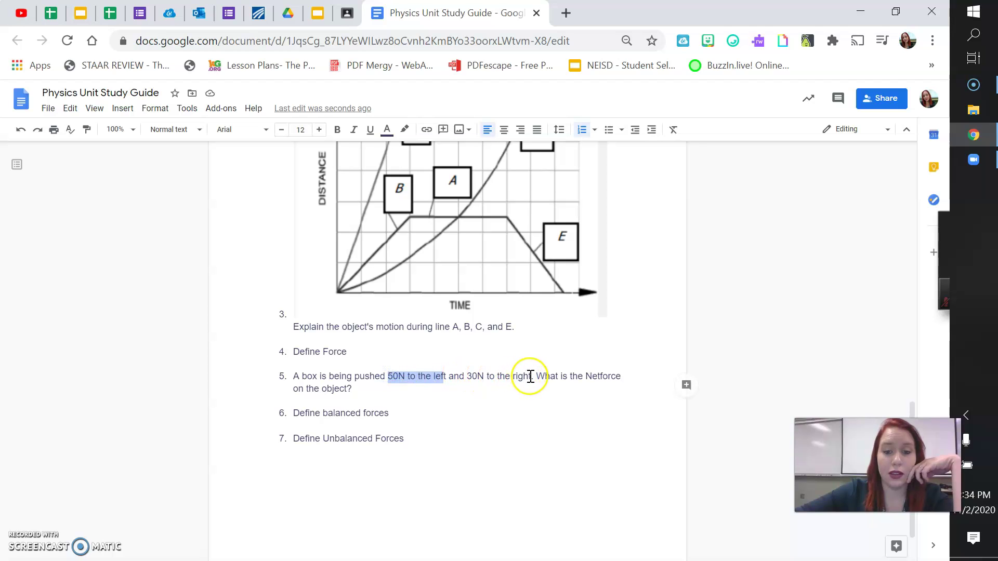
drag(530, 376, 470, 380)
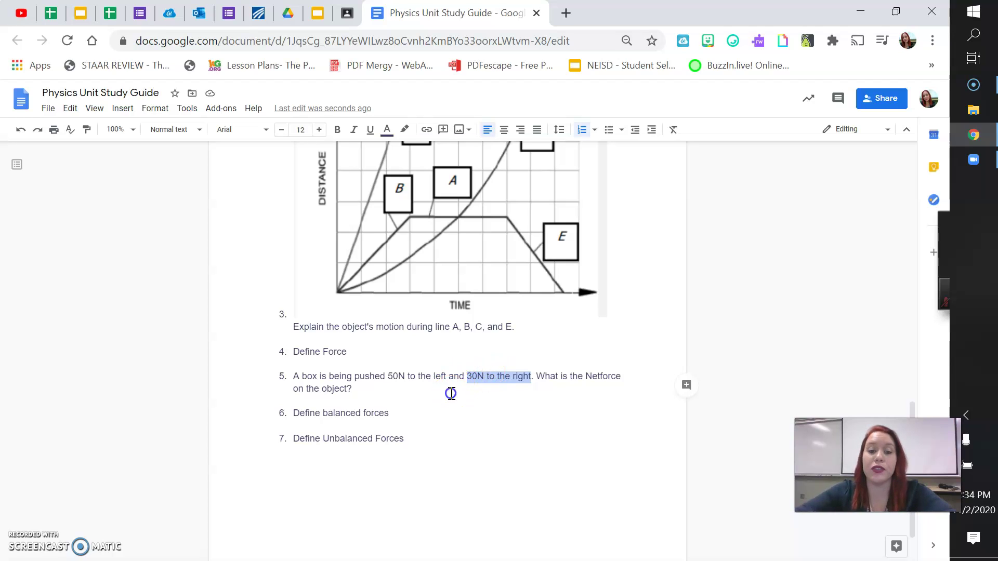
click(450, 391)
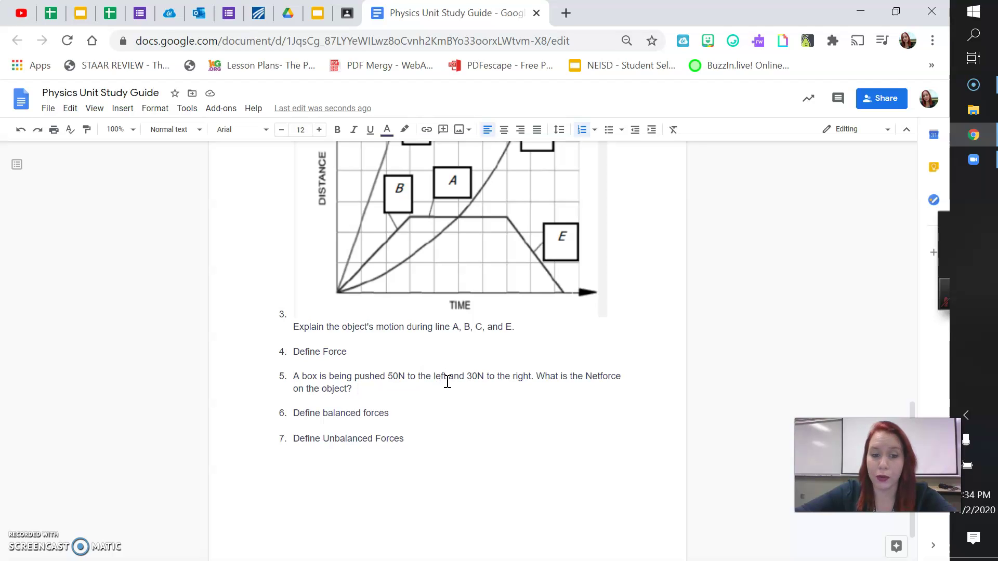
drag(449, 375, 389, 381)
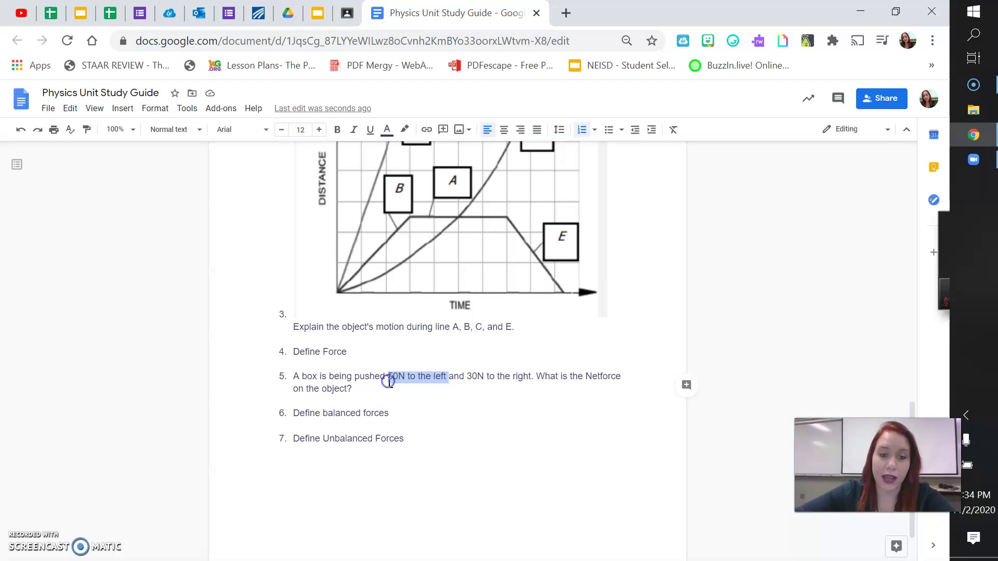
click(470, 375)
drag(470, 375, 521, 378)
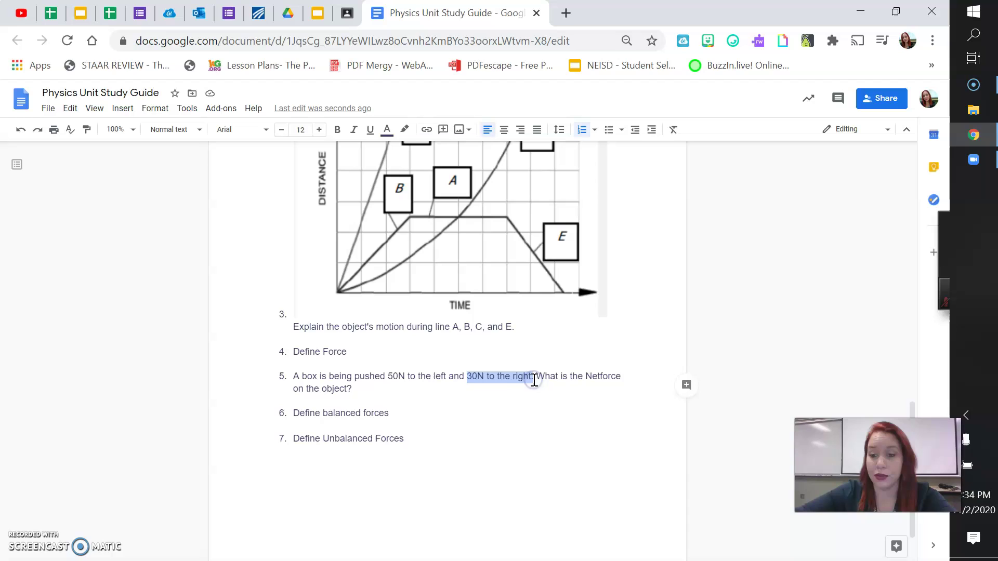
click(431, 402)
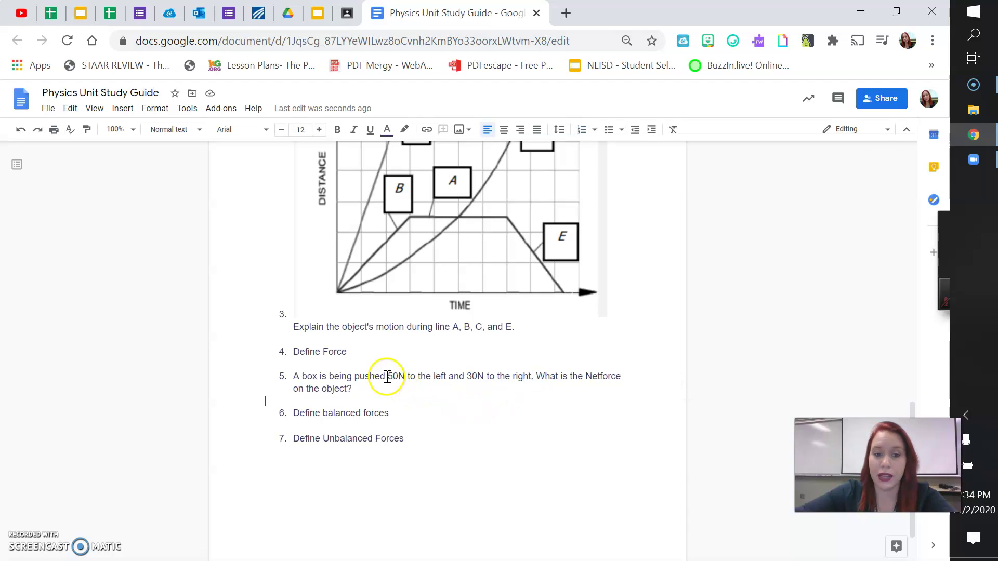
drag(388, 376, 526, 380)
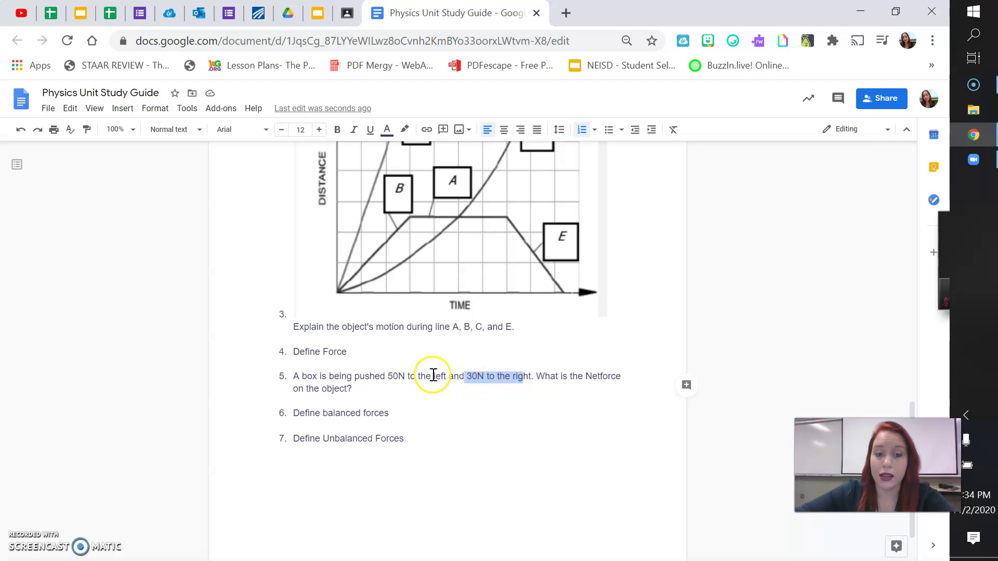
drag(447, 375, 390, 375)
drag(534, 375, 464, 375)
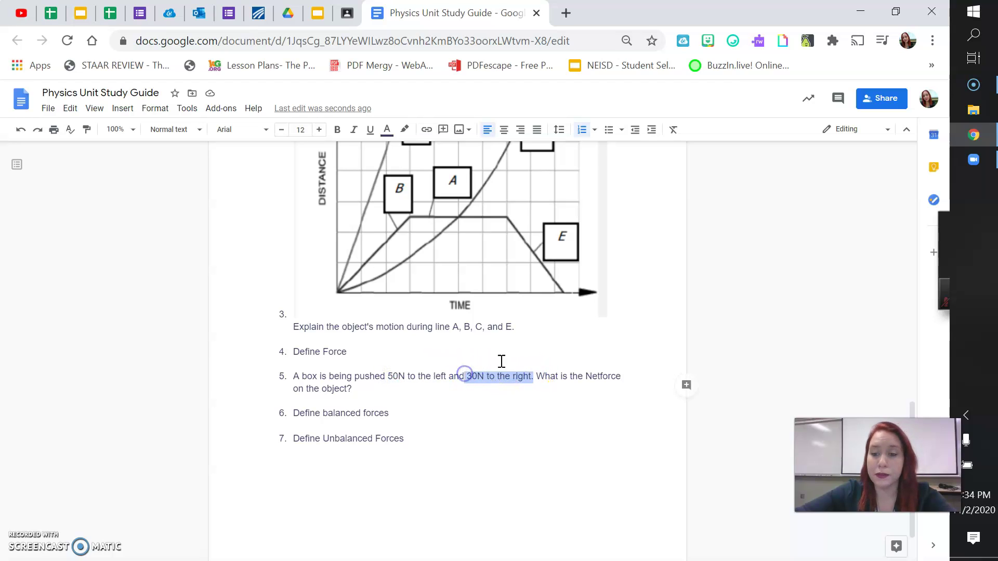
click(625, 352)
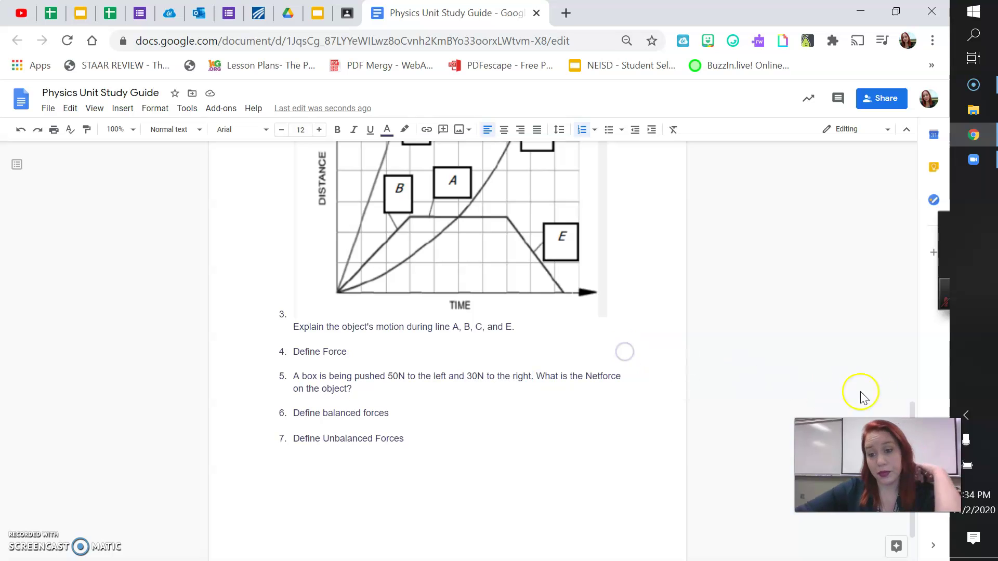
scroll(906, 395, up, 3)
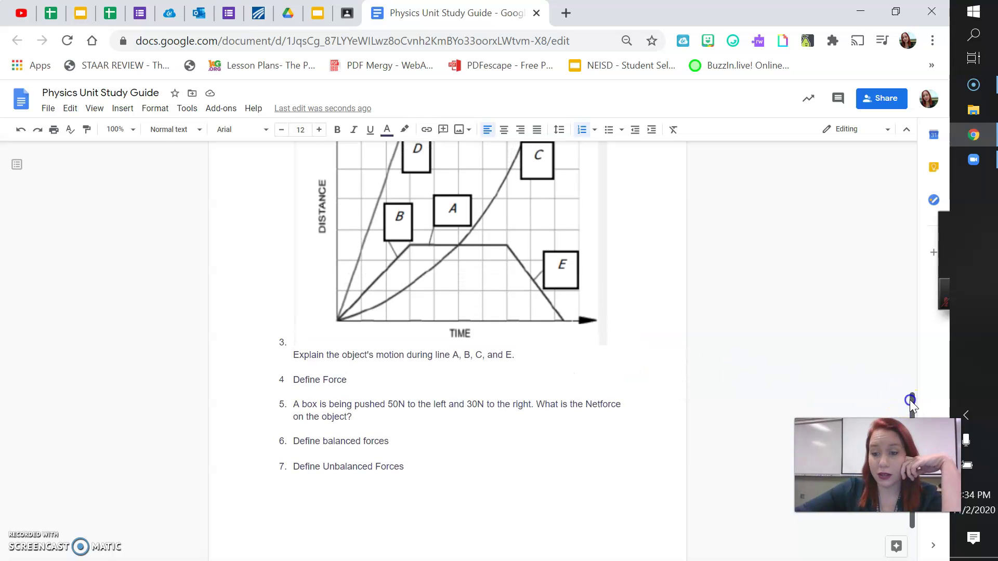